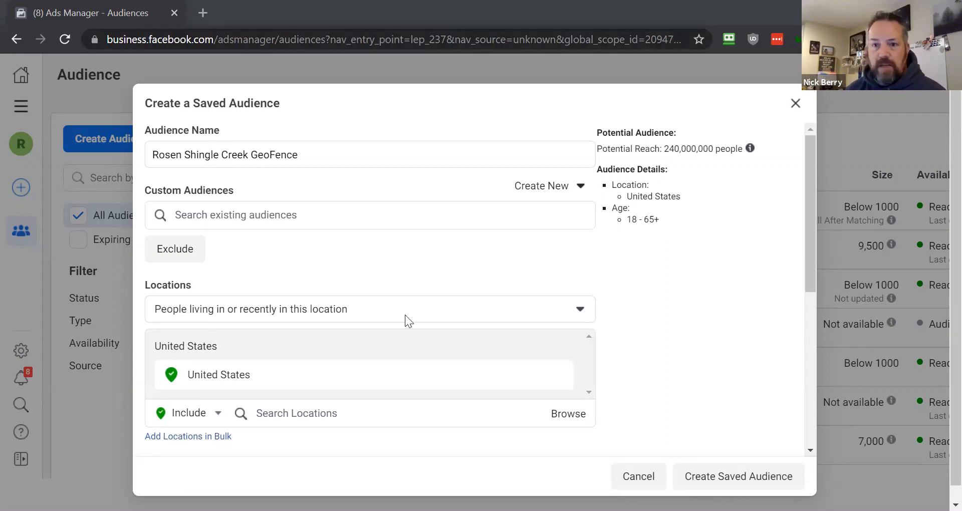
Replace the United States audience location with the Rosen Shingle Creek street address and set its radius to 1 mi.
scroll(475, 250, "down", 5)
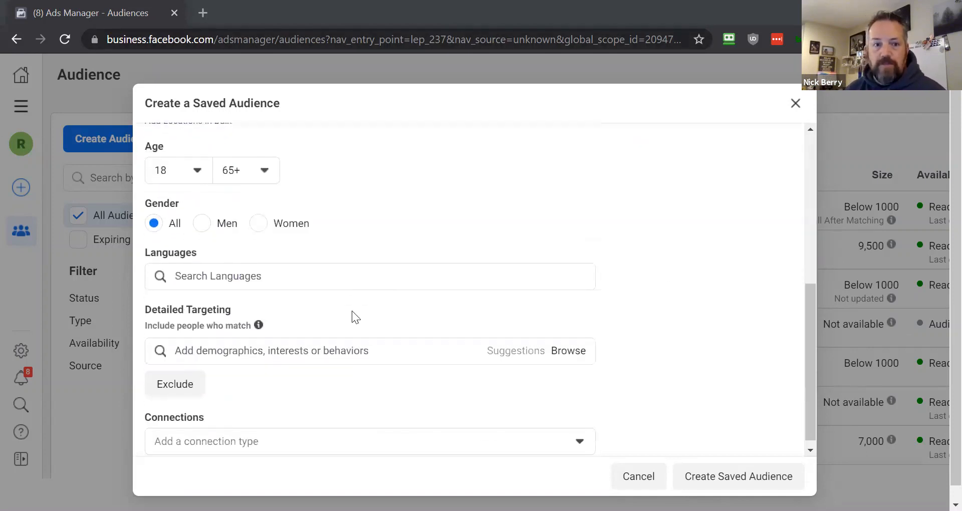
scroll(412, 227, "up", 1)
scroll(412, 226, "up", 5)
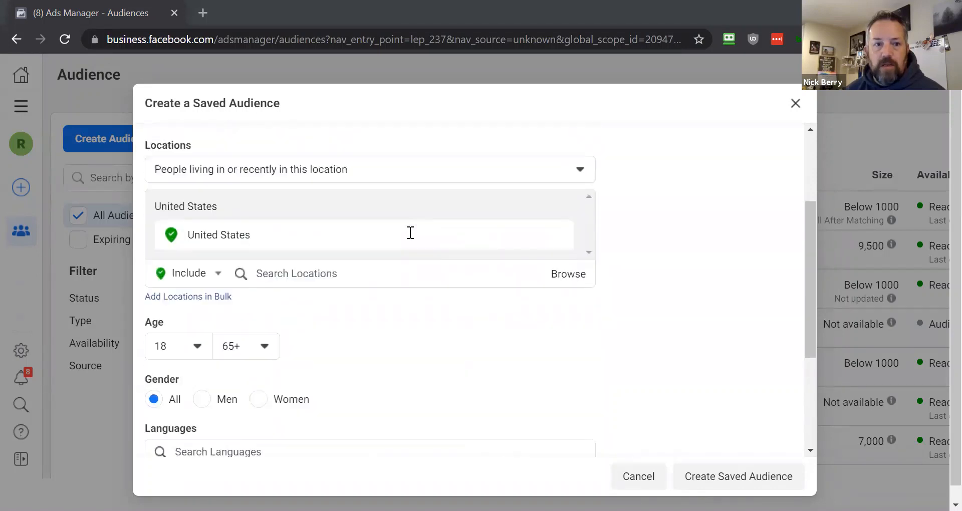
left_click(316, 413)
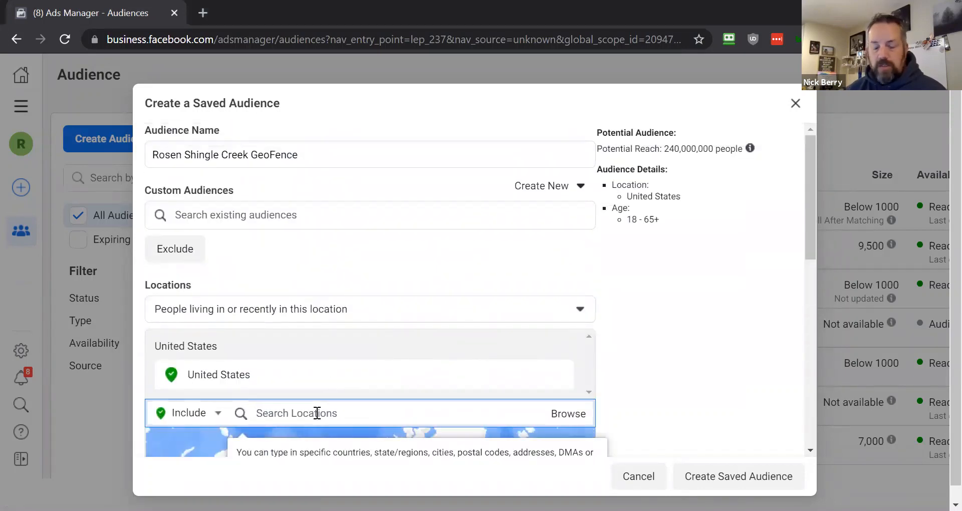
type("9939 Universal Blvd, Orlando, FL 32819")
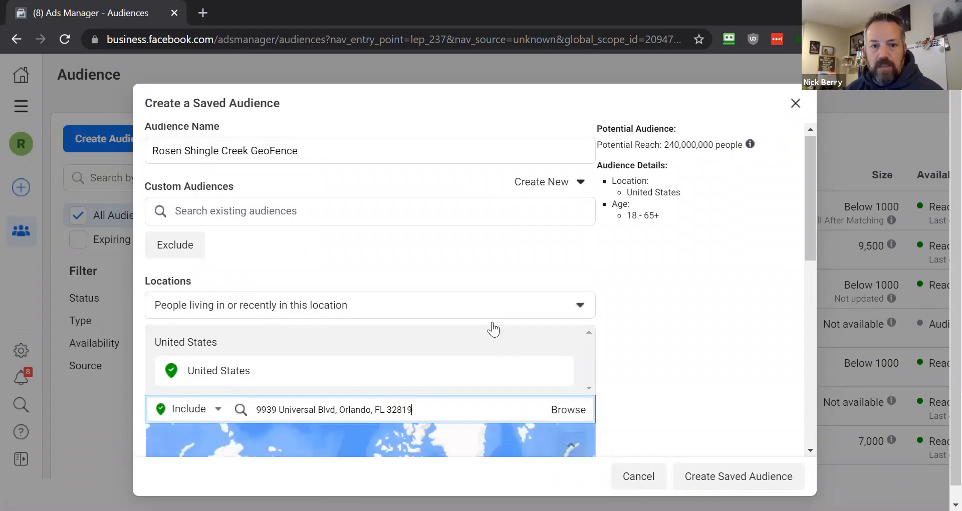
scroll(490, 325, "down", 3)
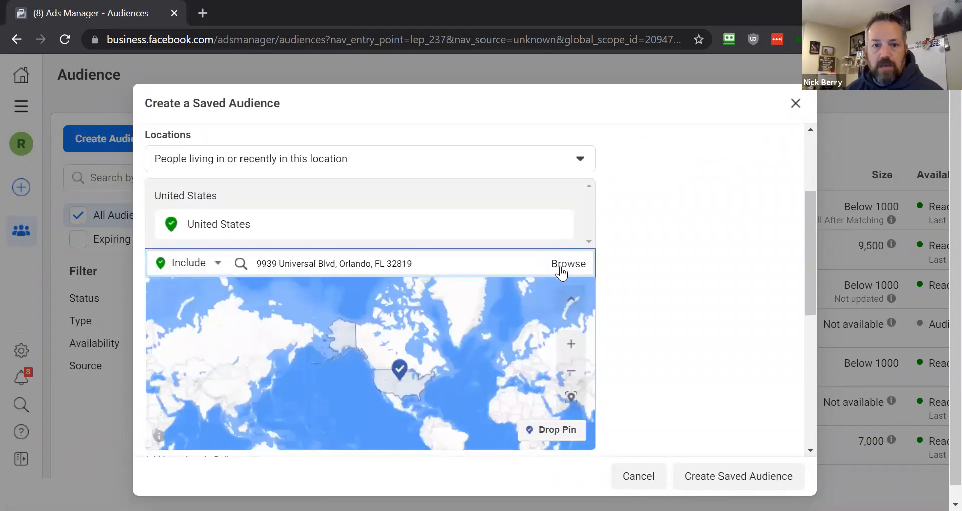
left_click(483, 263)
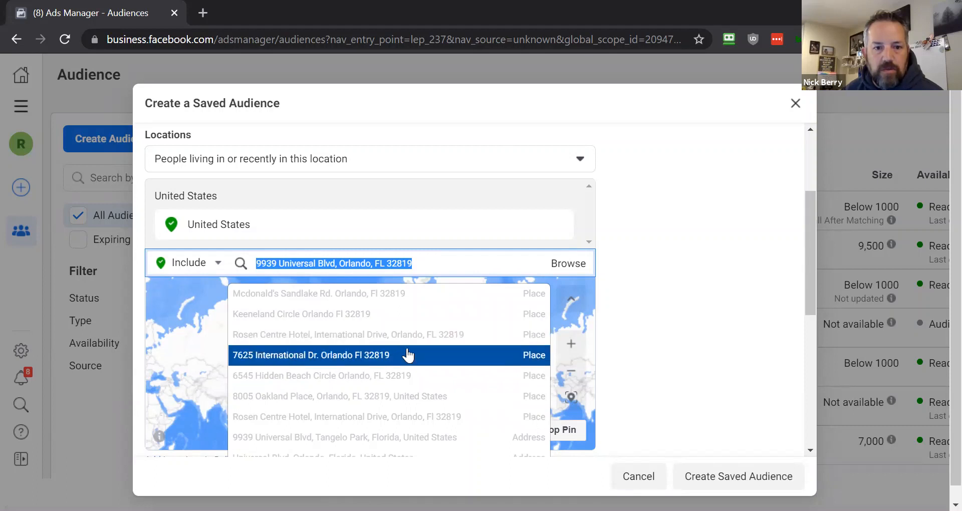
scroll(415, 368, "down", 2)
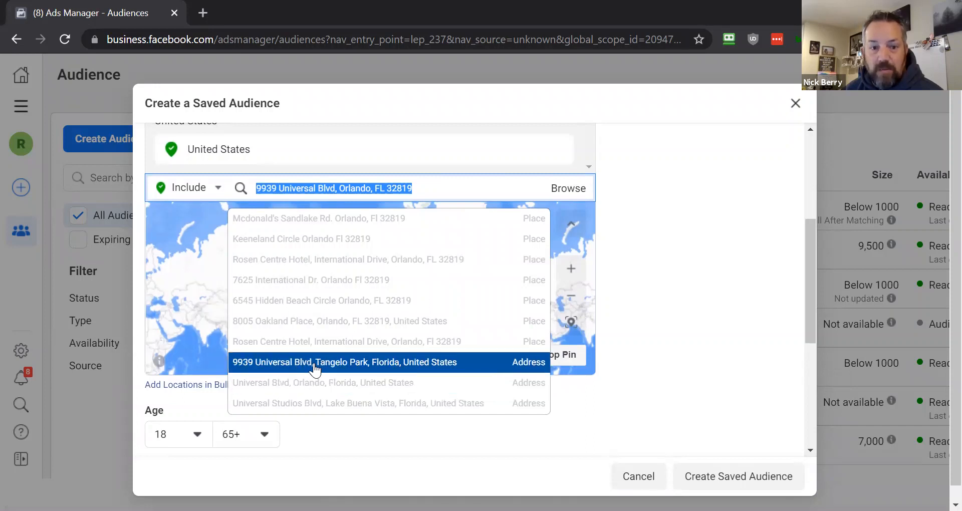
left_click(340, 369)
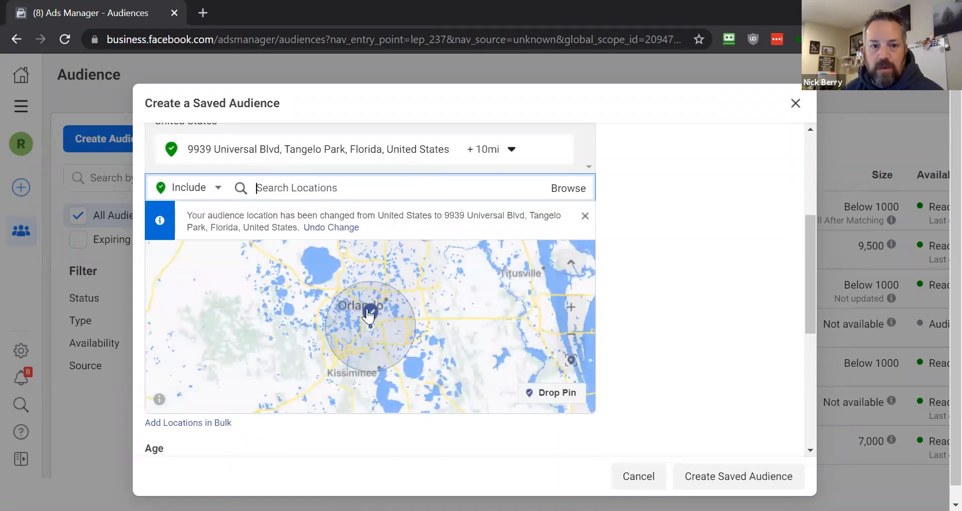
left_click(510, 150)
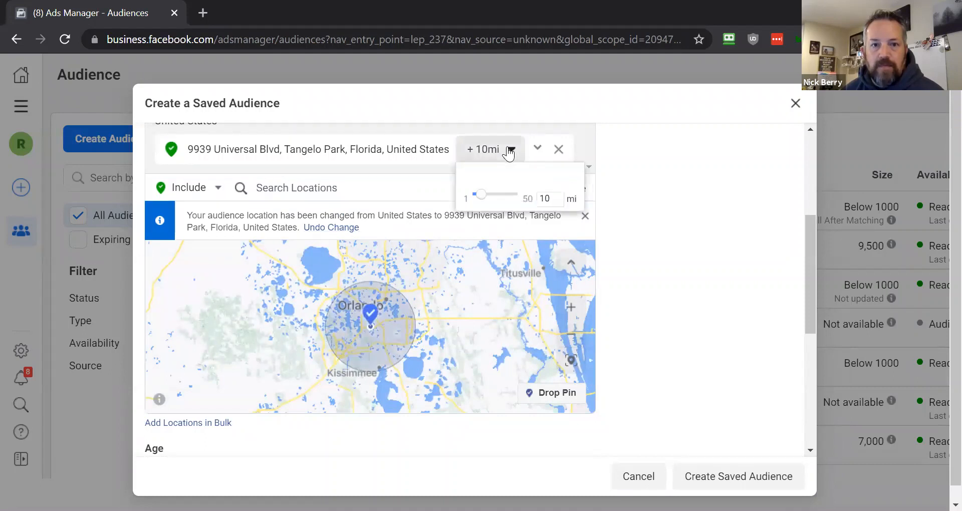
left_click_drag(481, 194, 471, 196)
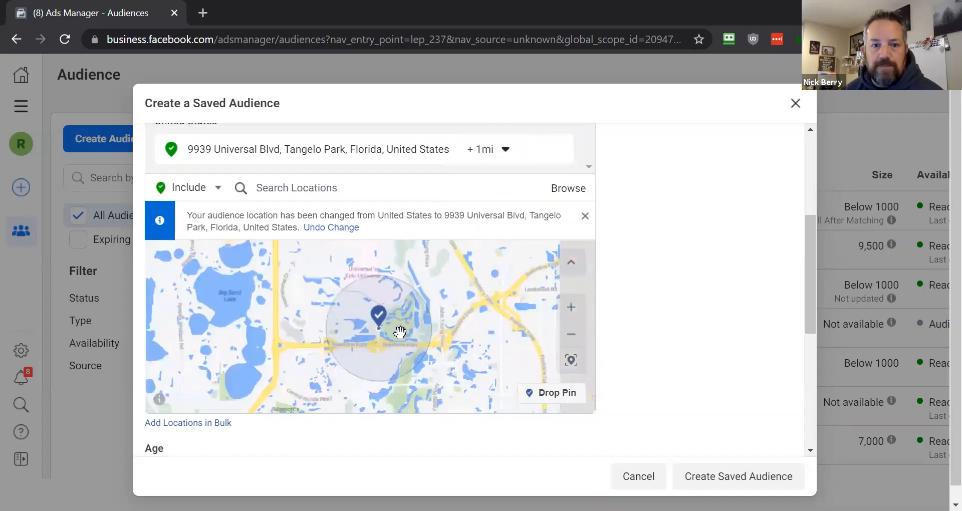
Replace the address location with a pin on the Shingle Creek Conference Centre at about (28.4250, -81.4363), using a 1 mi radius.
scroll(400, 332, "up", 5)
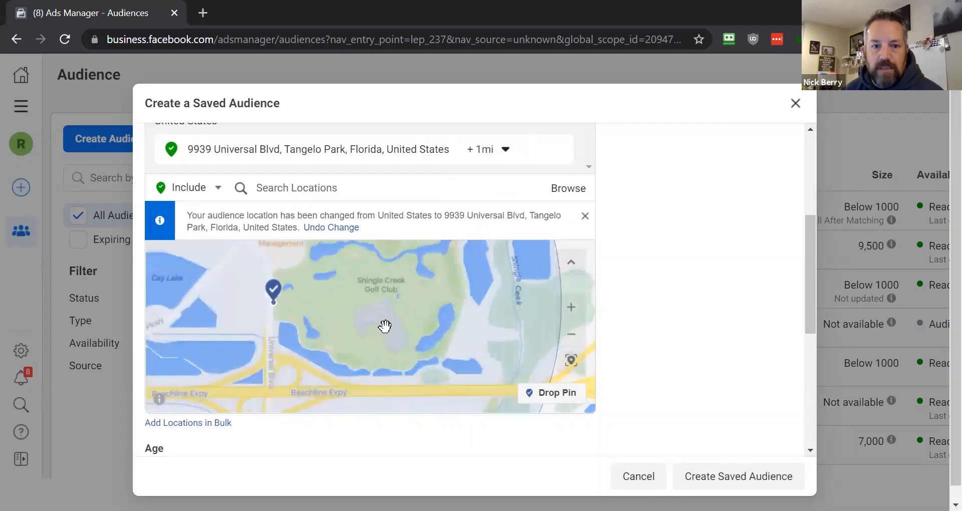
scroll(385, 326, "up", 3)
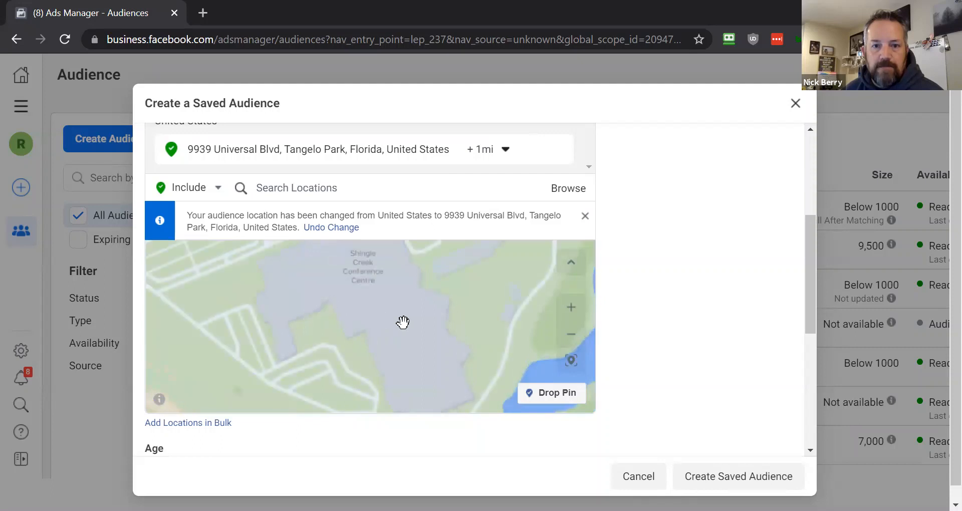
left_click(556, 394)
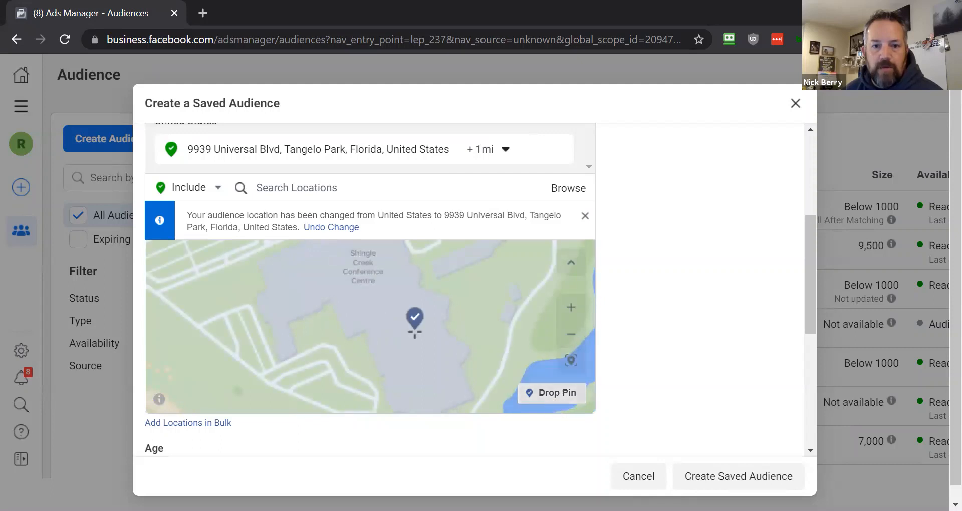
left_click(369, 272)
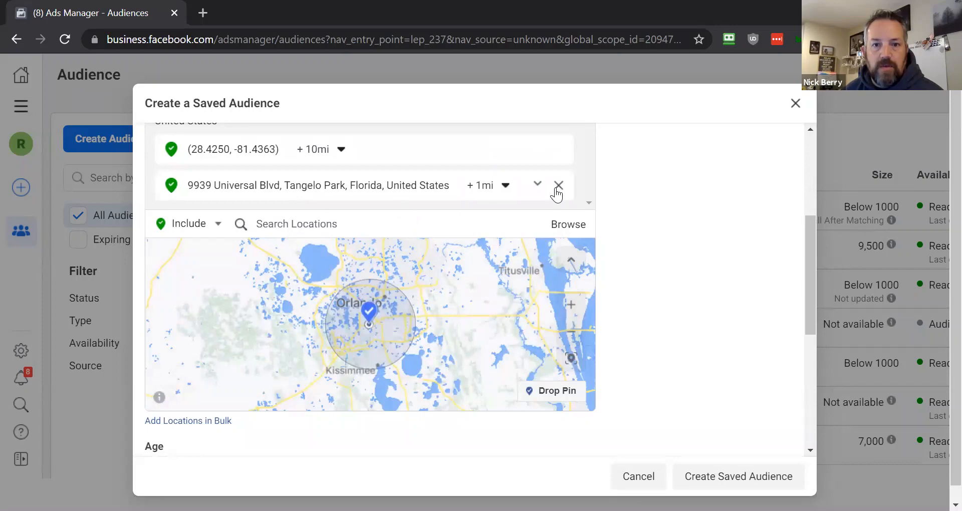
left_click(559, 186)
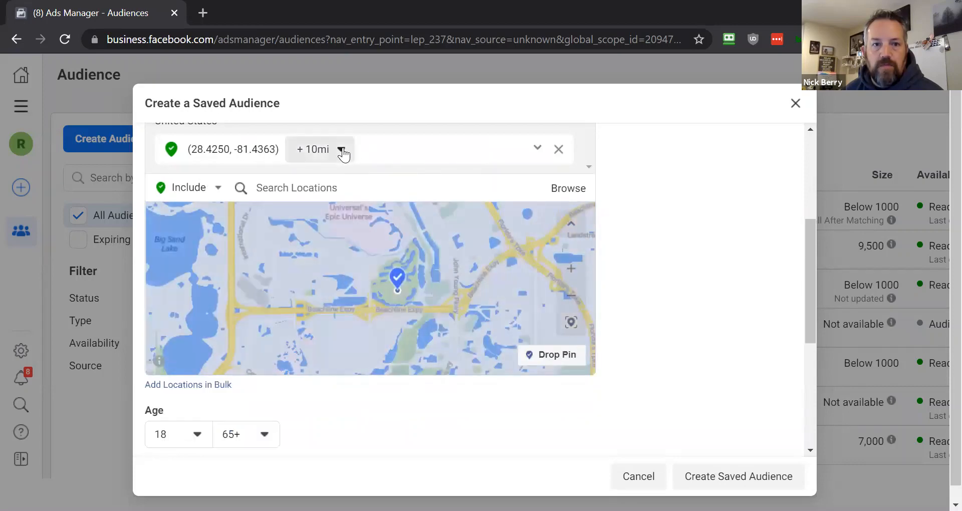
left_click(343, 153)
left_click_drag(305, 196, 297, 196)
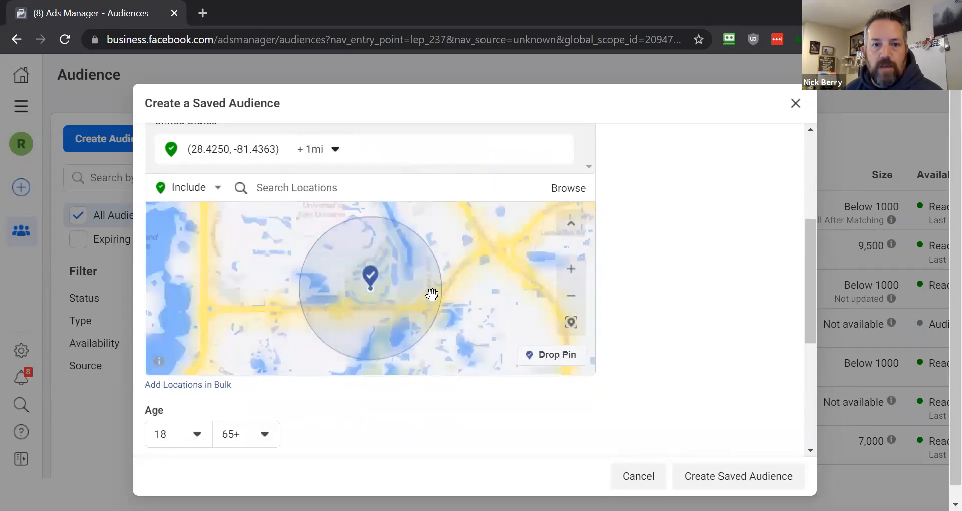
Drop a pin east of the conference centre by the Beachline Expy, about (28.4250, -81.4185), with a 1 mi radius.
left_click(558, 354)
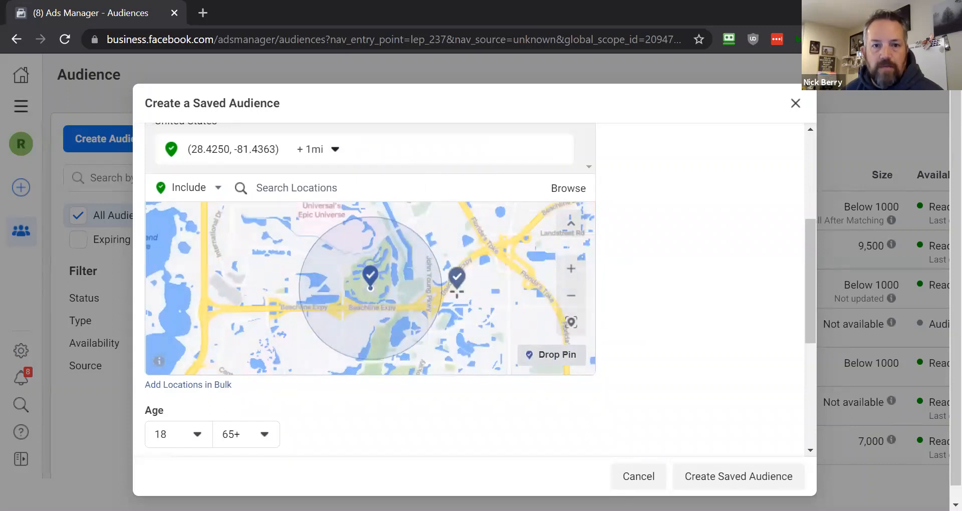
scroll(457, 288, "up", 2)
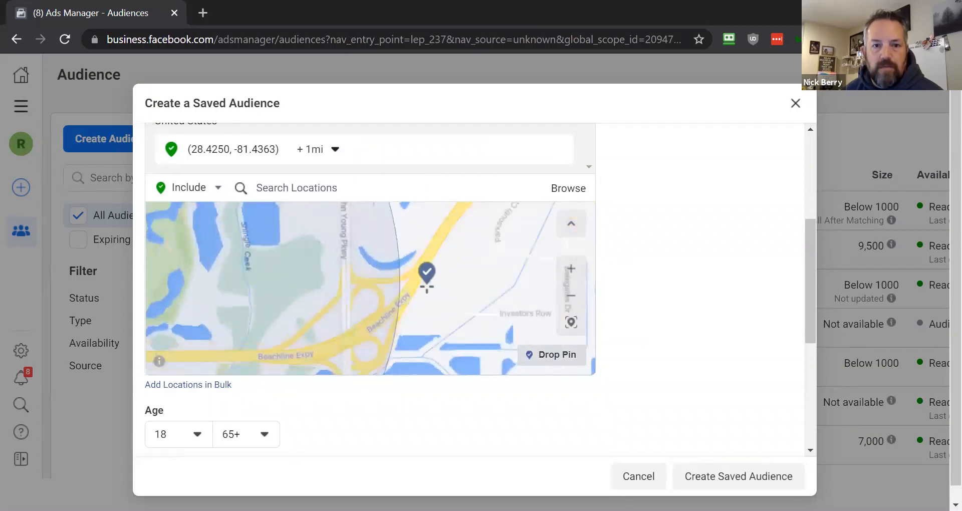
left_click(425, 286)
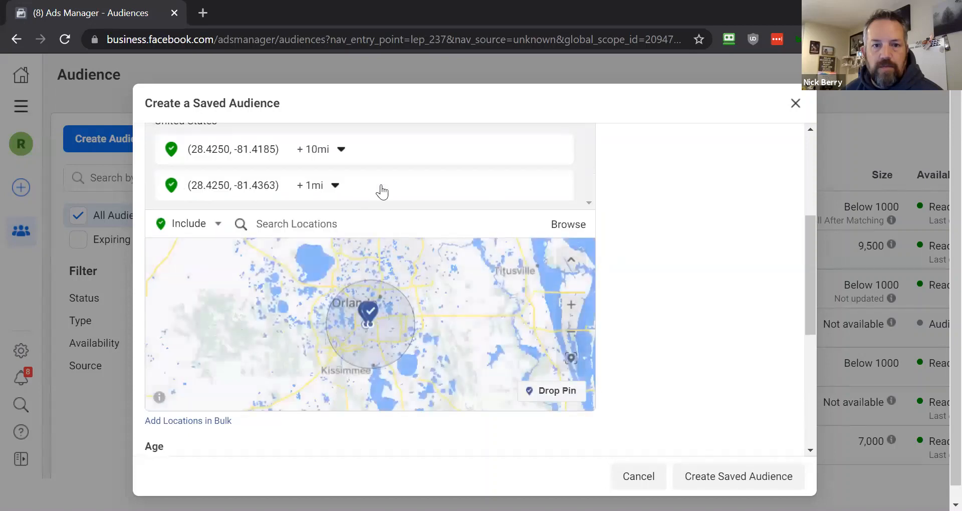
left_click(343, 149)
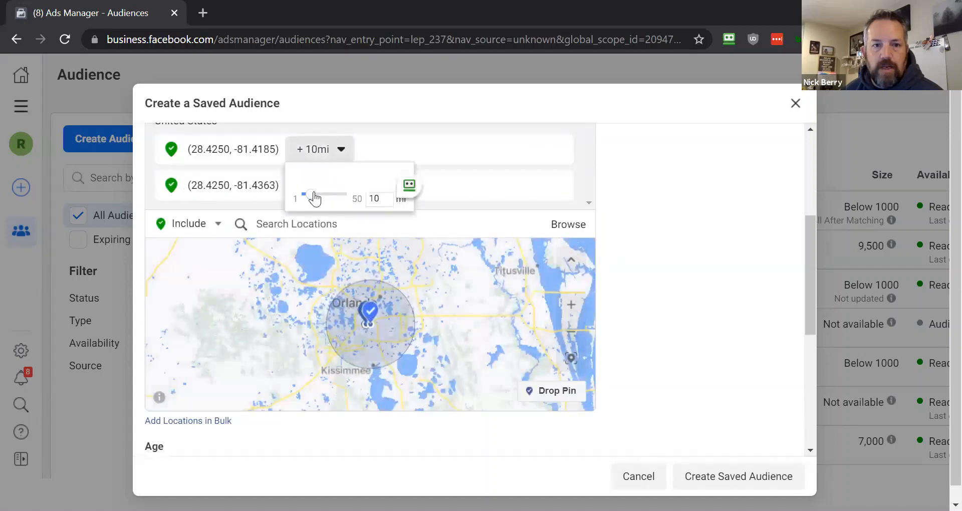
left_click_drag(314, 198, 303, 198)
left_click(393, 284)
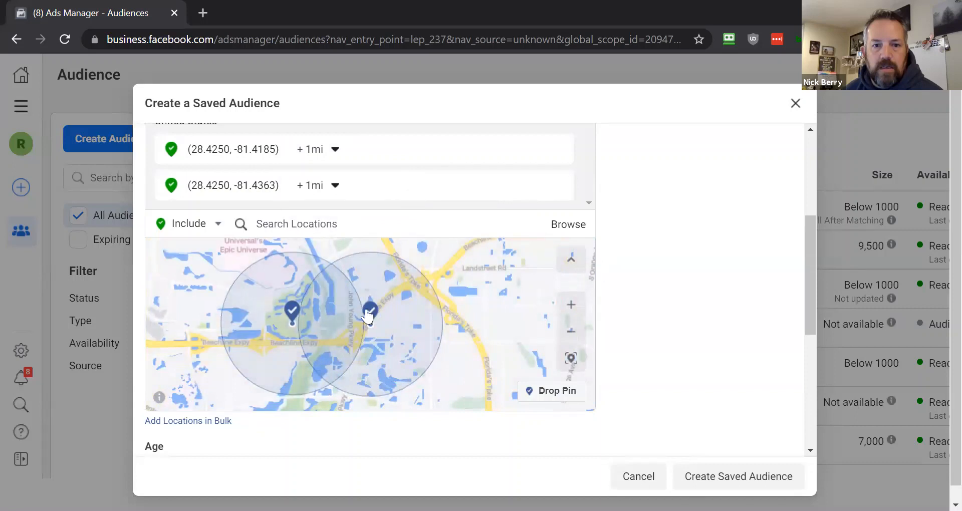
Change the eastern pin's area from an included to an excluded location.
left_click(373, 313)
left_click(415, 271)
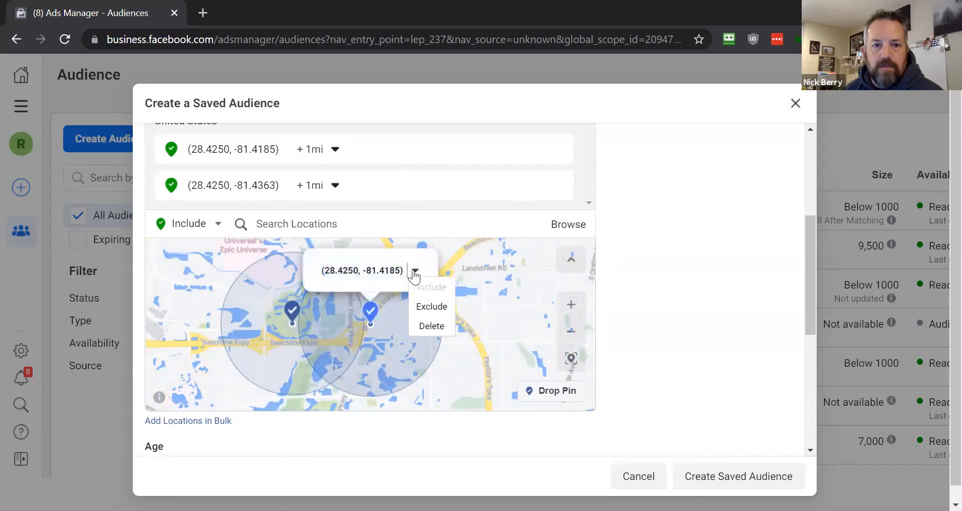
left_click(432, 305)
Drop a pin north of the conference centre beside Universal's Epic Universe, about (28.4406, -81.4364), with a 1 mi radius.
left_click_drag(357, 307, 476, 322)
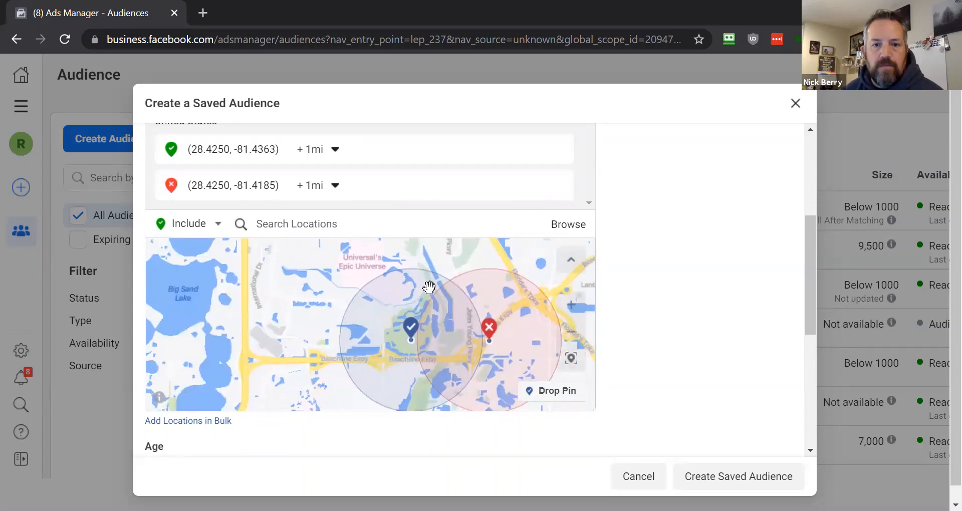
scroll(430, 293, "down", 3)
scroll(432, 296, "up", 8)
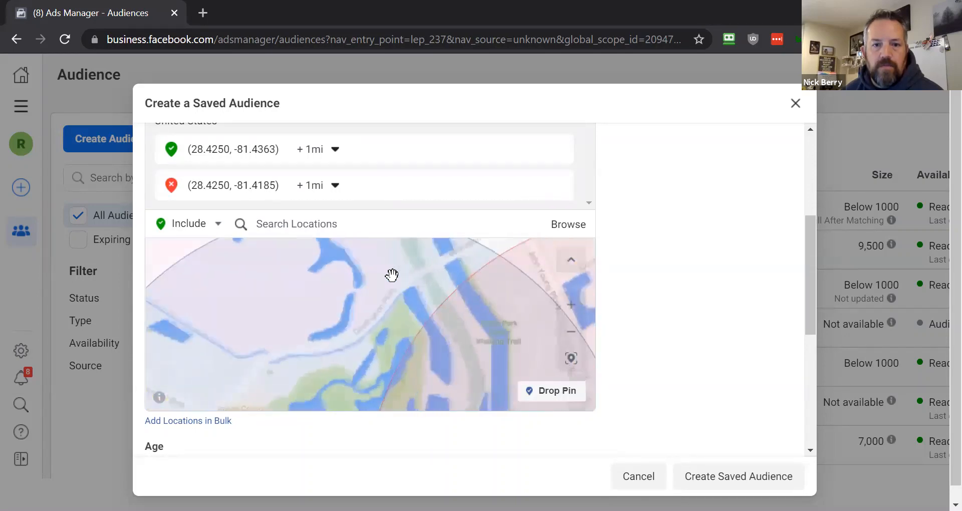
left_click(532, 404)
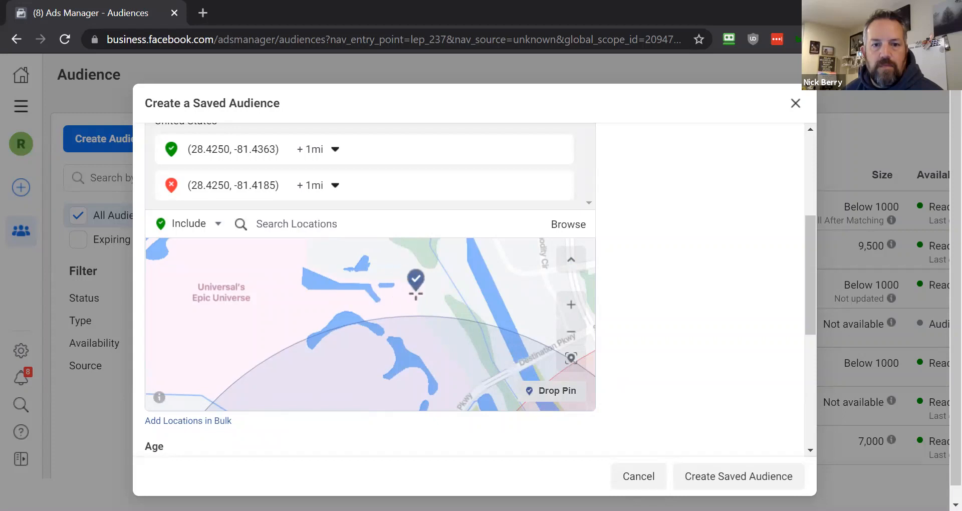
left_click(415, 293)
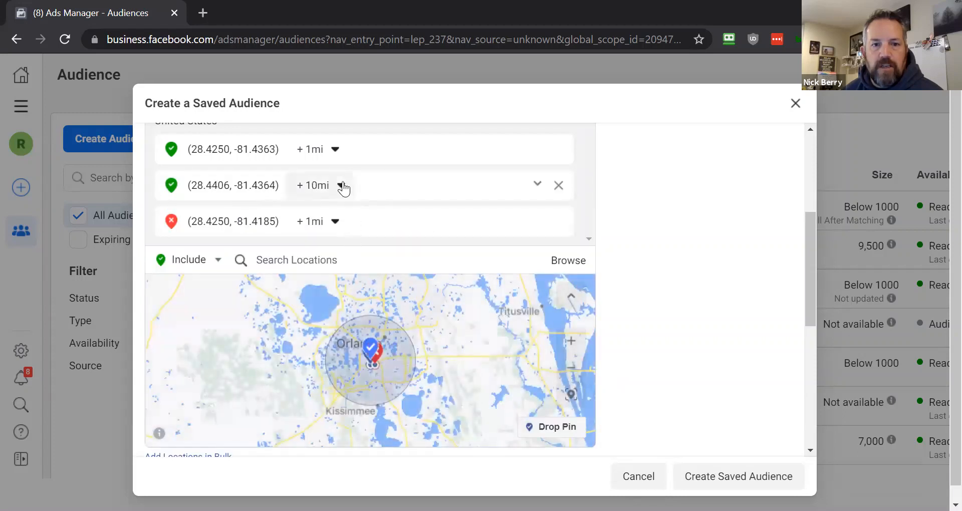
left_click(343, 188)
left_click_drag(306, 233, 289, 233)
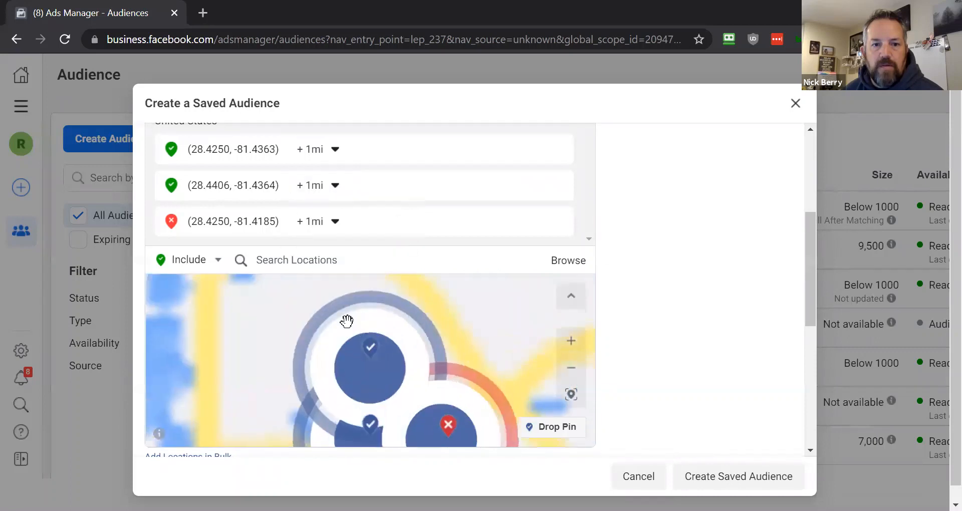
Exclude the area around the northern pin near Universal's Epic Universe from the audience.
left_click(372, 354)
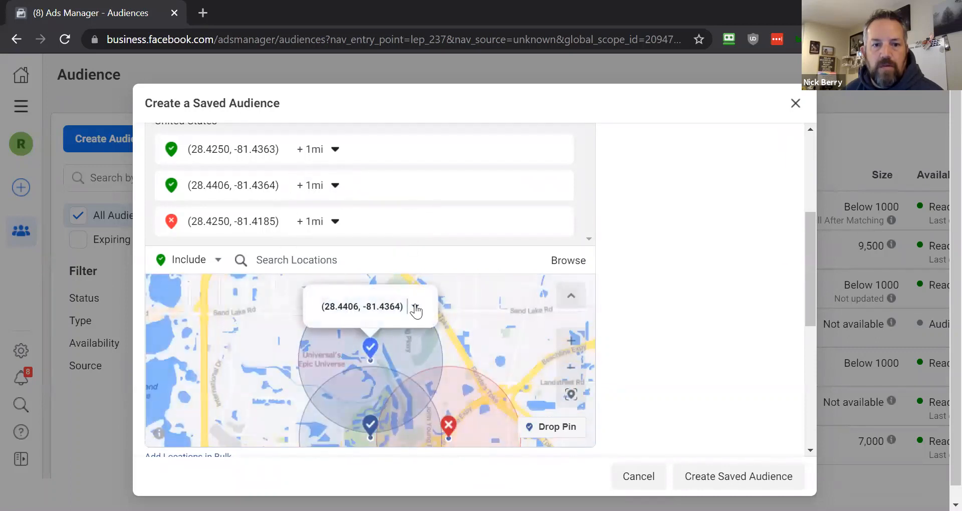
left_click(416, 308)
left_click(426, 343)
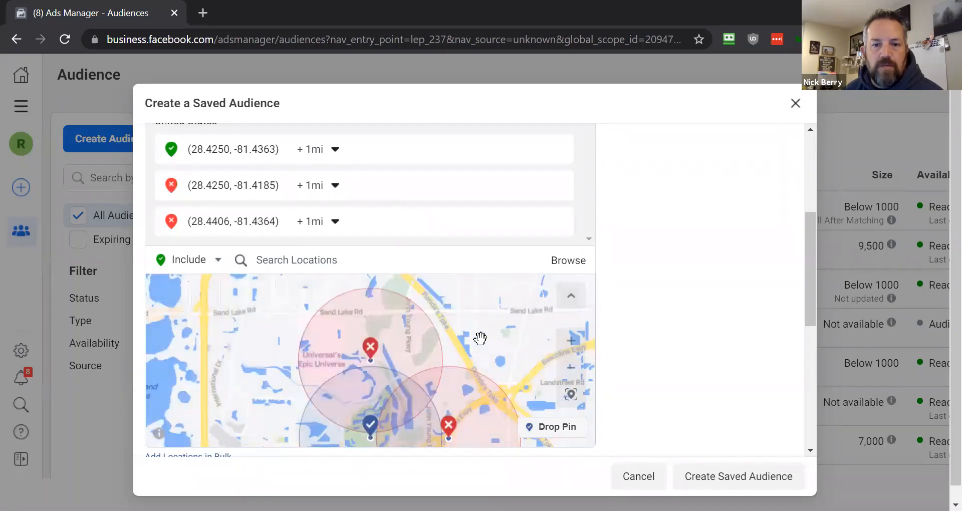
Check the audience's potential reach and drop another pin west of the conference centre, just north of the Beachline Expy.
scroll(679, 307, "up", 5)
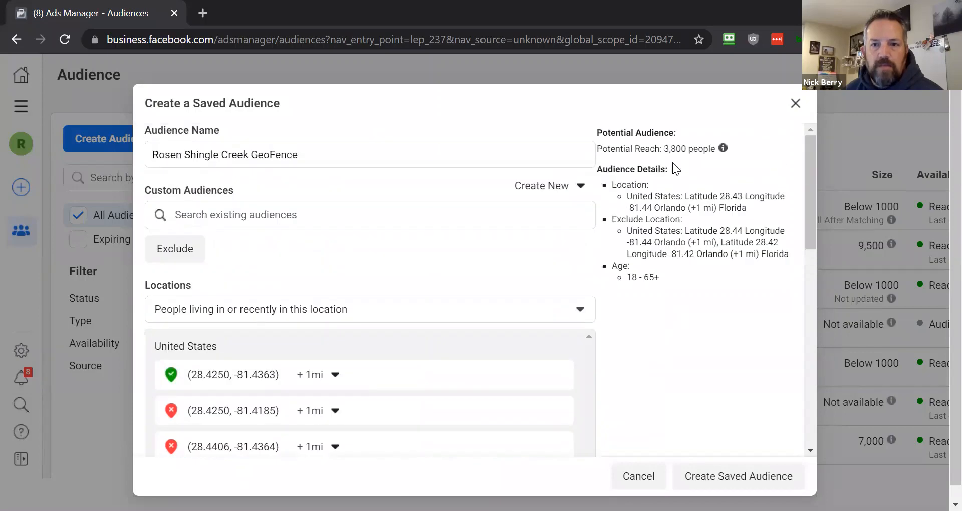
scroll(673, 284, "down", 4)
scroll(672, 283, "up", 4)
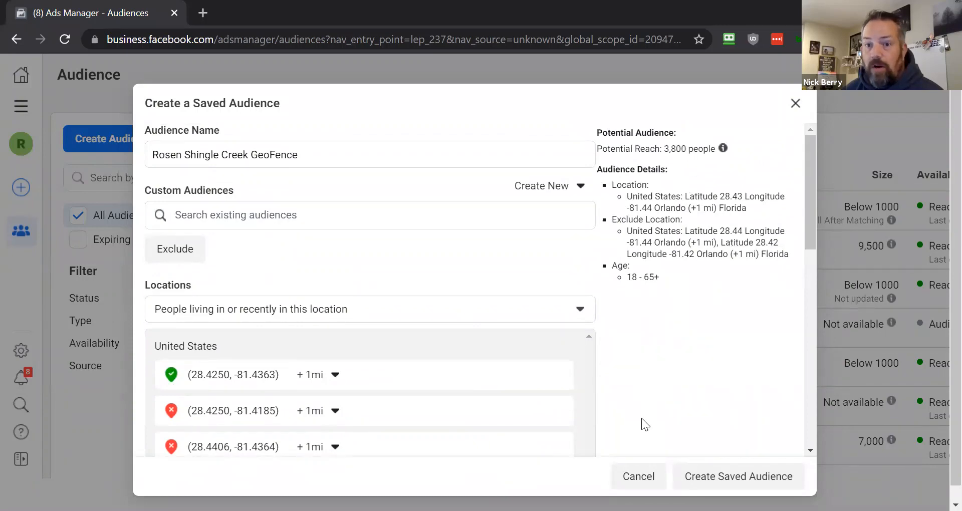
scroll(680, 371, "down", 6)
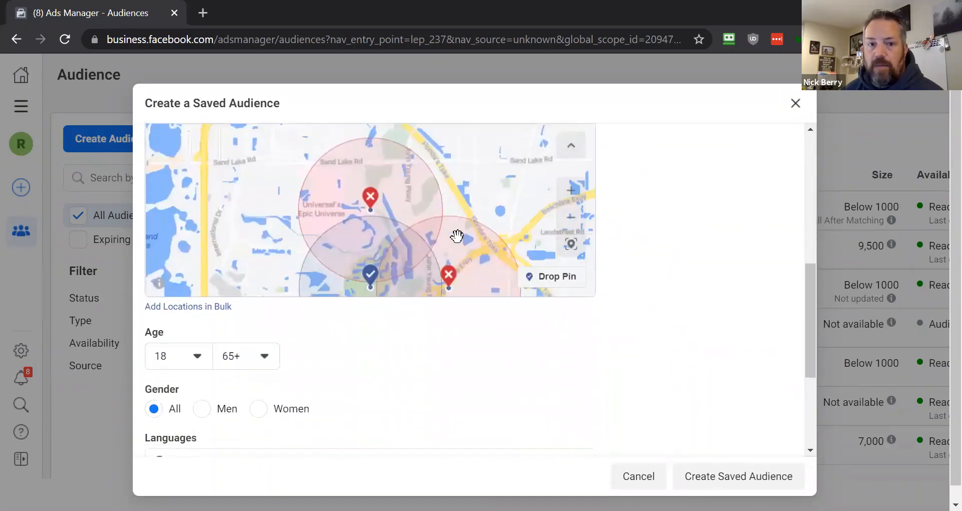
left_click_drag(406, 210, 510, 129)
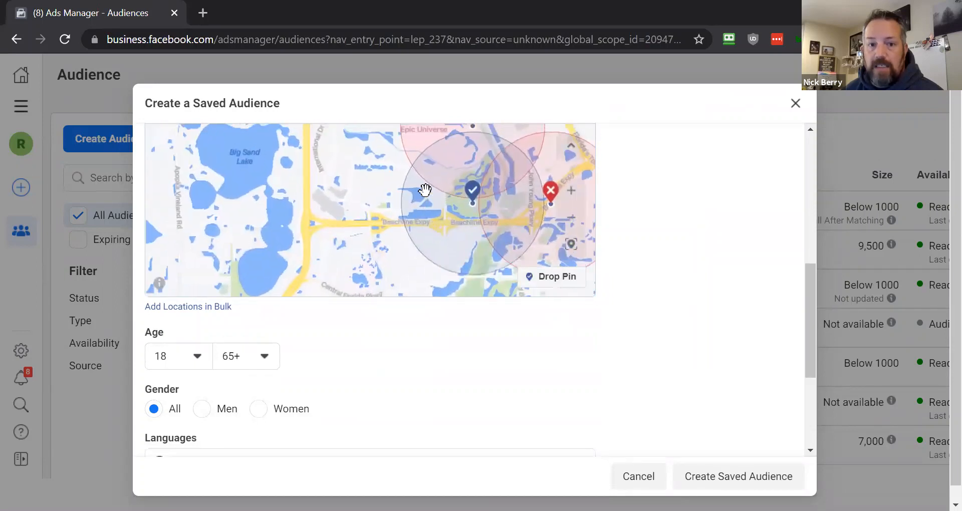
left_click(531, 276)
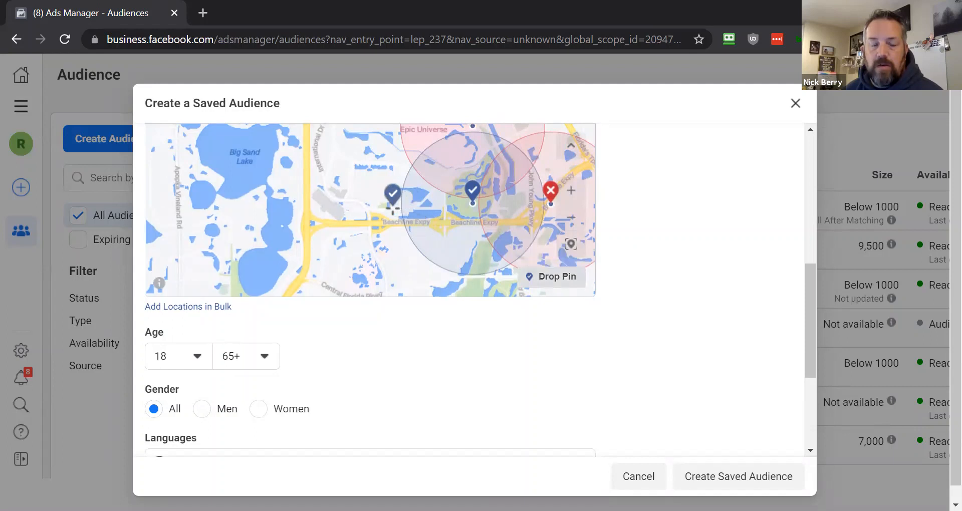
scroll(381, 206, "down", 5)
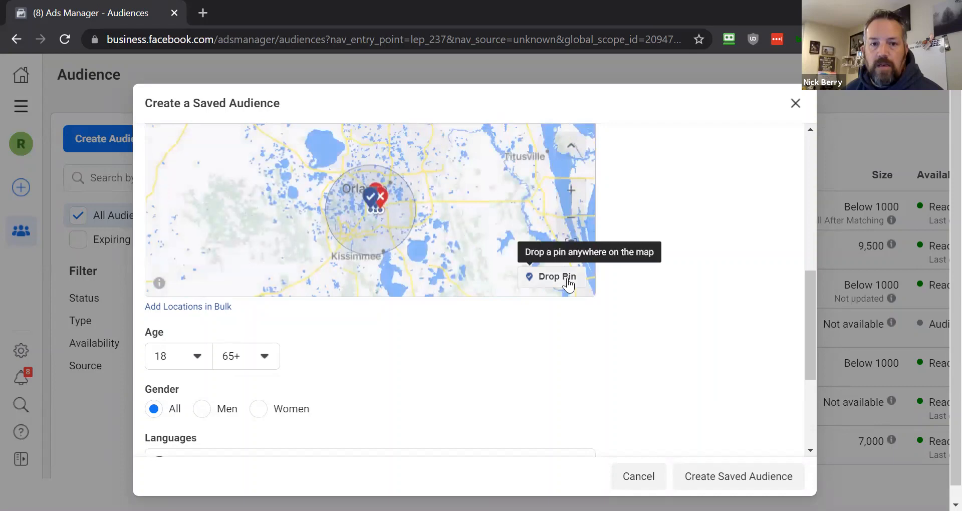
Set the radius of the newly dropped pin west of the conference centre to 1 mi.
scroll(647, 274, "up", 3)
scroll(461, 231, "up", 2)
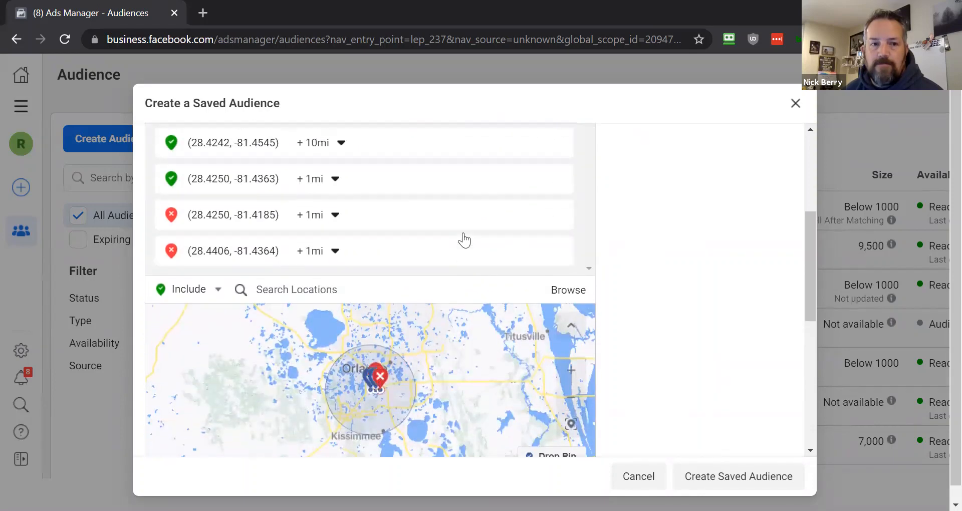
left_click(341, 189)
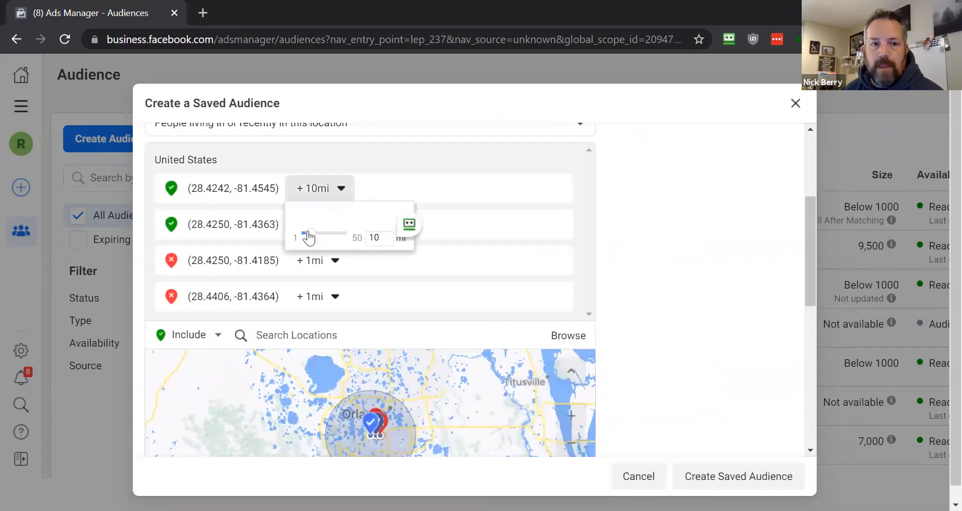
left_click_drag(309, 234, 280, 239)
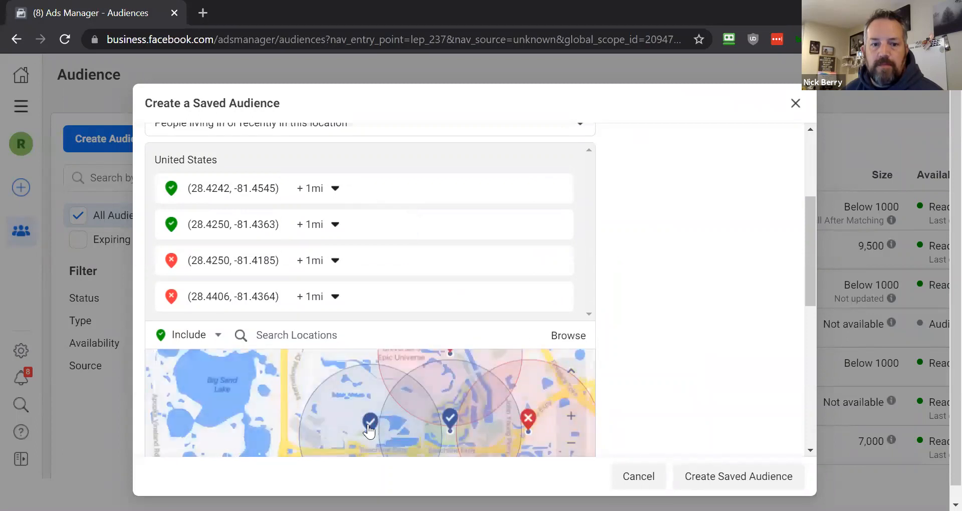
Change the western pin's area from an included to an excluded location.
scroll(370, 430, "down", 1)
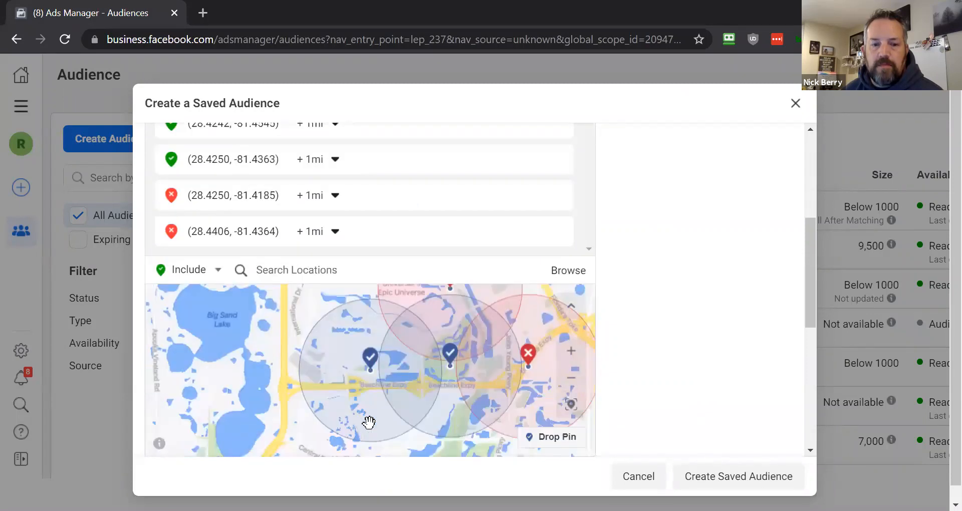
left_click(371, 361)
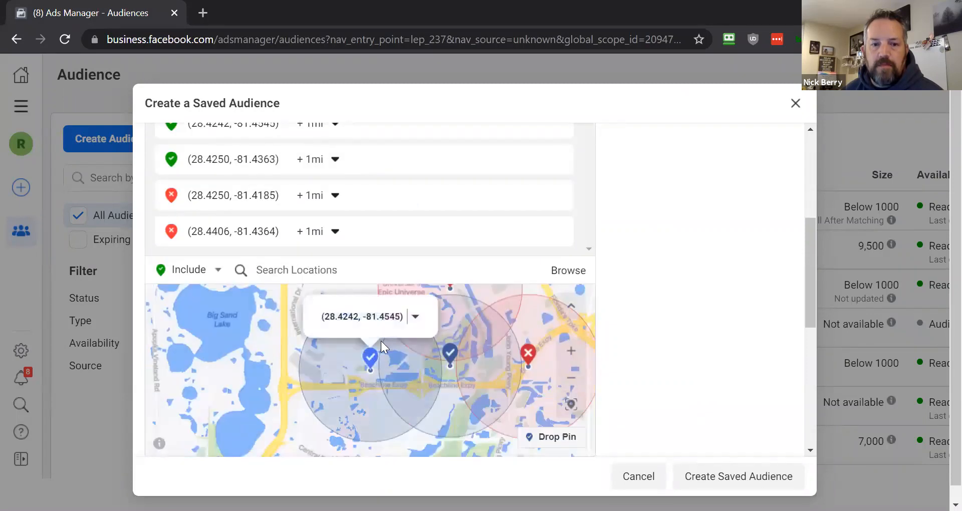
left_click(416, 319)
left_click(429, 351)
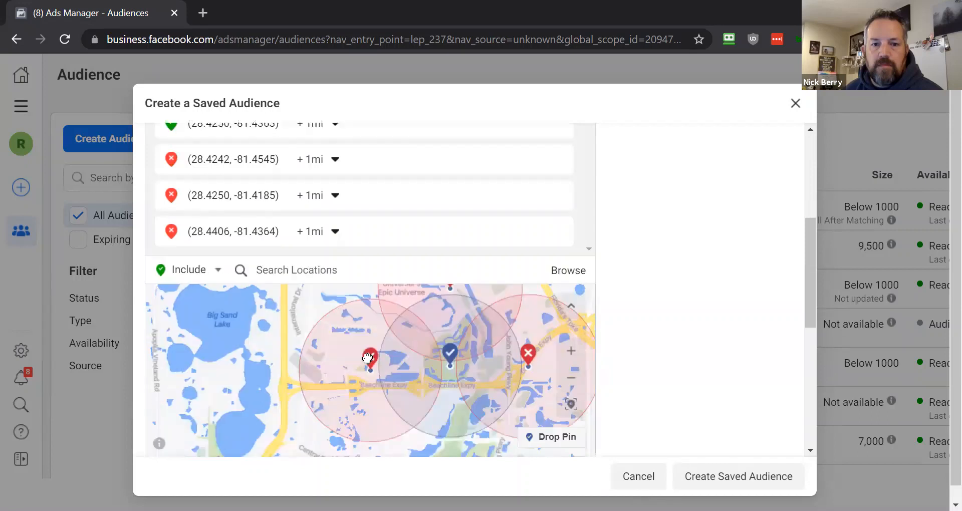
Drop a pin south of the conference centre, at about (28.4091, -81.4359), with a 1 mi radius.
left_click(531, 438)
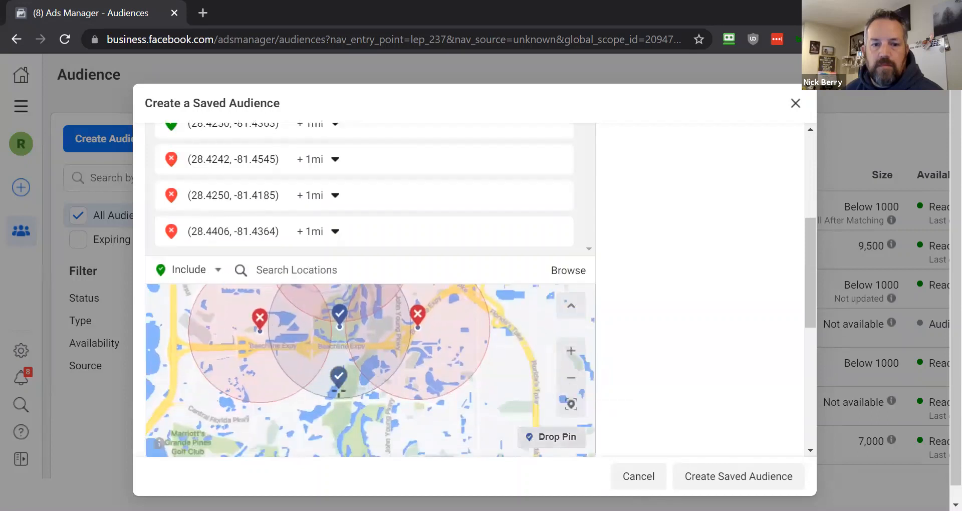
left_click(341, 406)
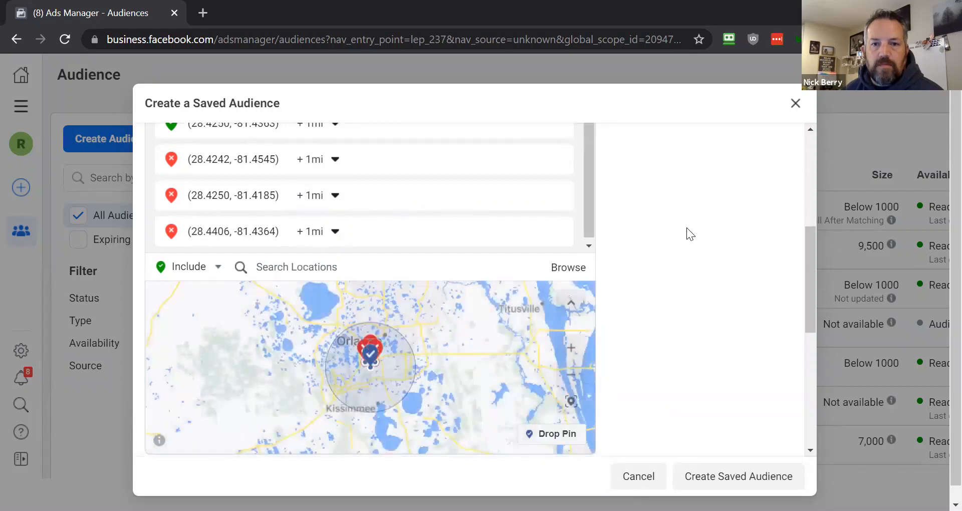
left_click(341, 376)
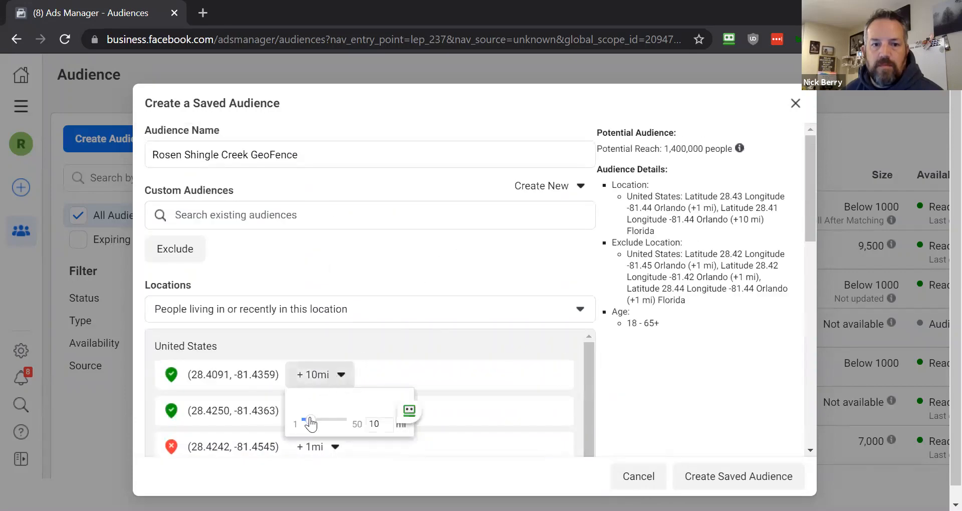
left_click(658, 380)
Exclude the area around the southern pin from the audience.
scroll(653, 375, "down", 10)
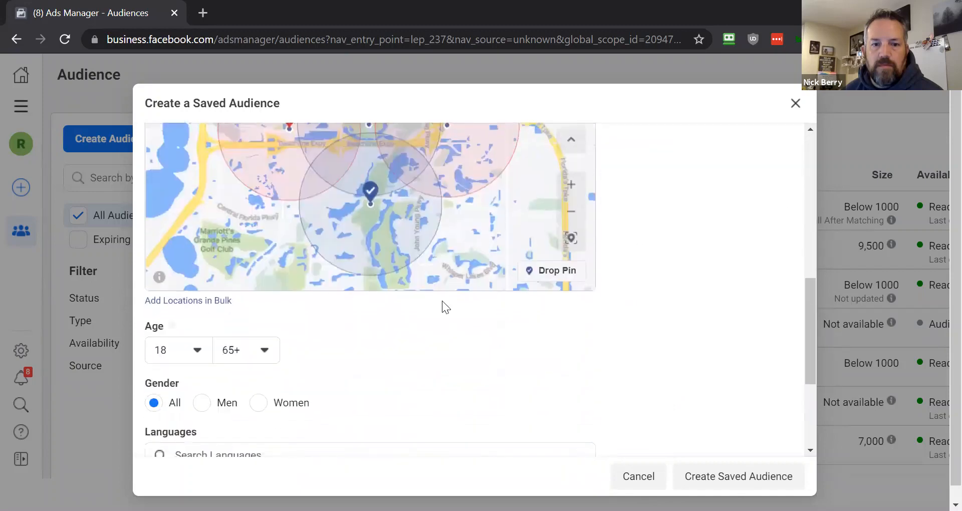
scroll(623, 230, "up", 2)
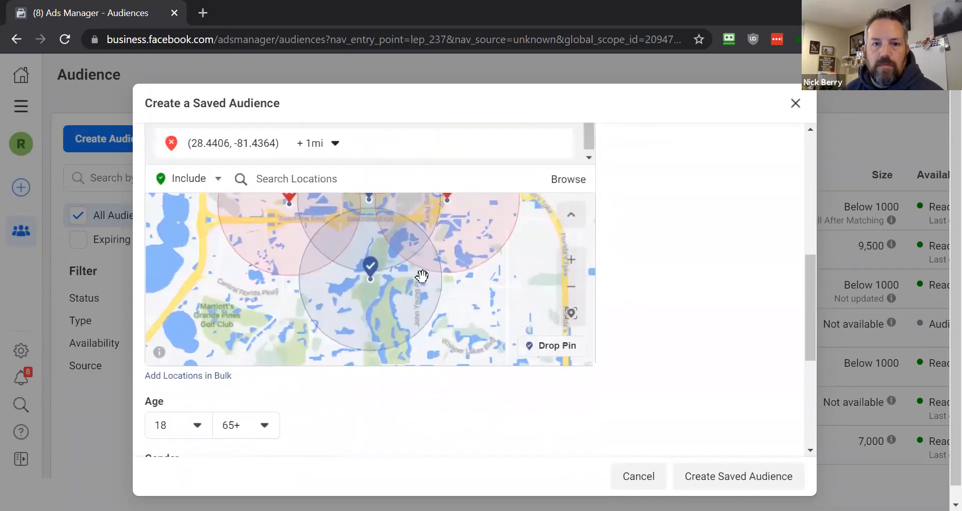
left_click(380, 280)
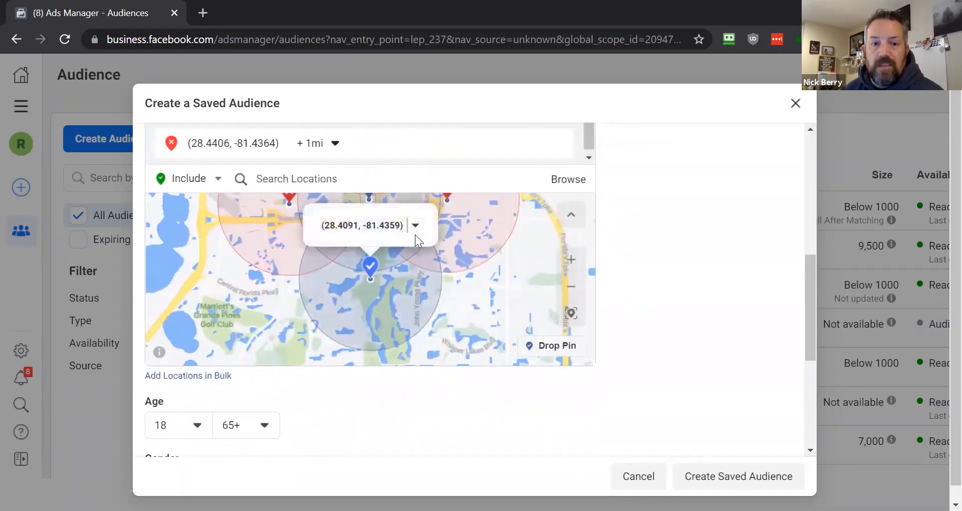
left_click(414, 228)
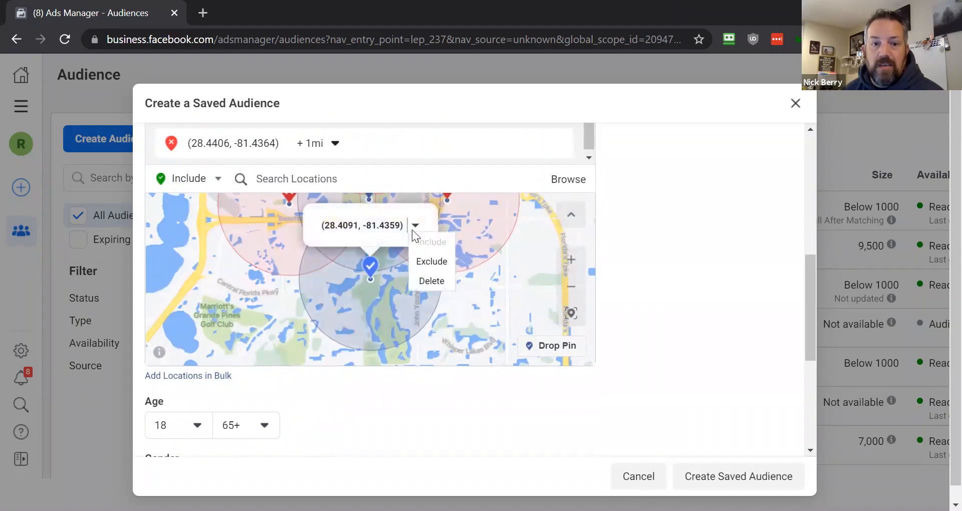
left_click(432, 262)
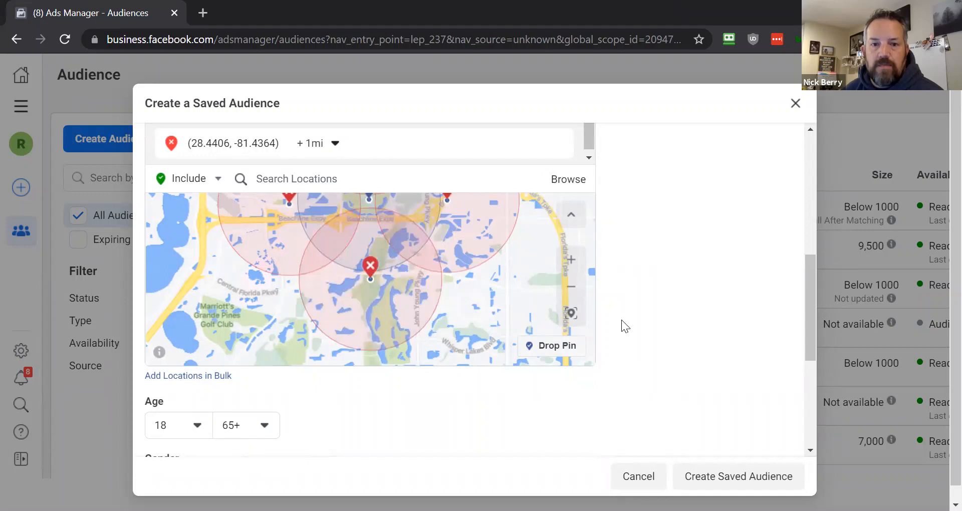
Check the audience's potential reach and its lists of included and excluded locations.
left_click_drag(661, 358, 657, 309)
left_click(624, 282)
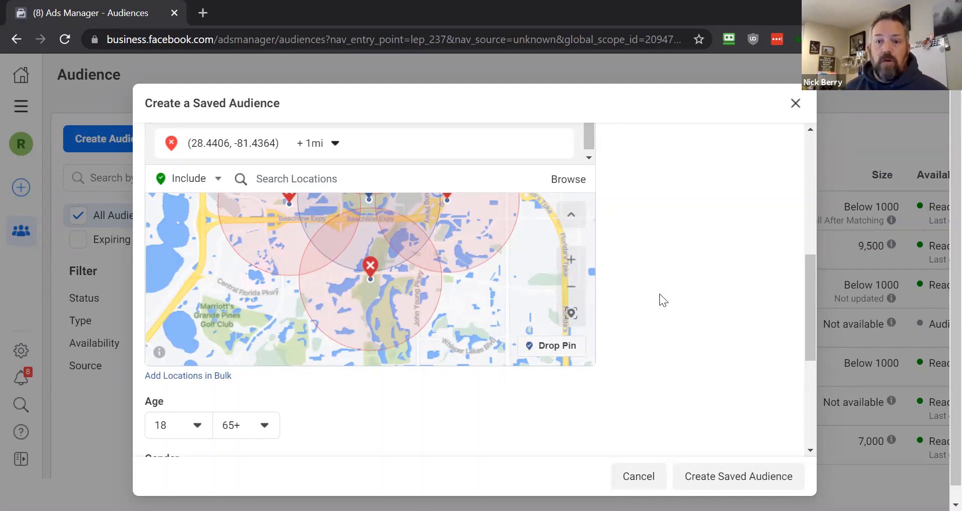
scroll(667, 294, "up", 1)
scroll(673, 291, "up", 5)
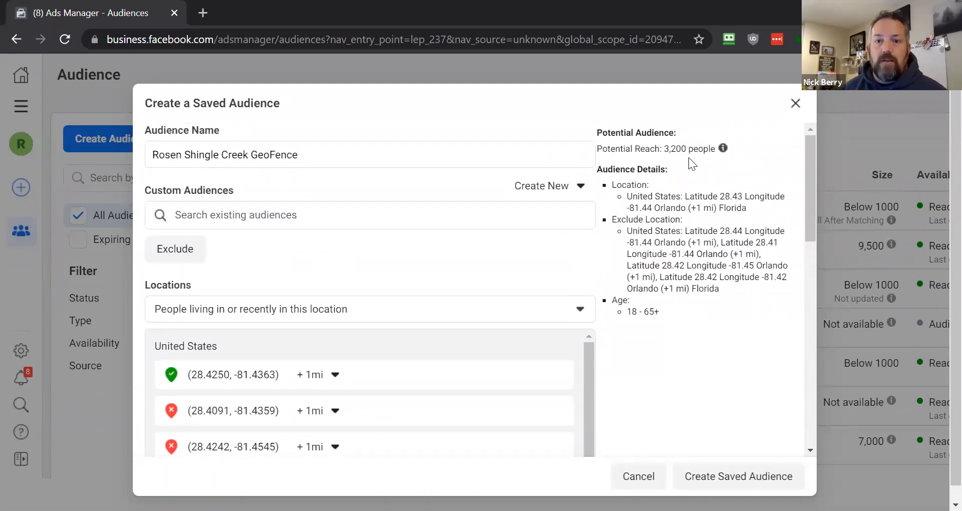
scroll(697, 371, "down", 10)
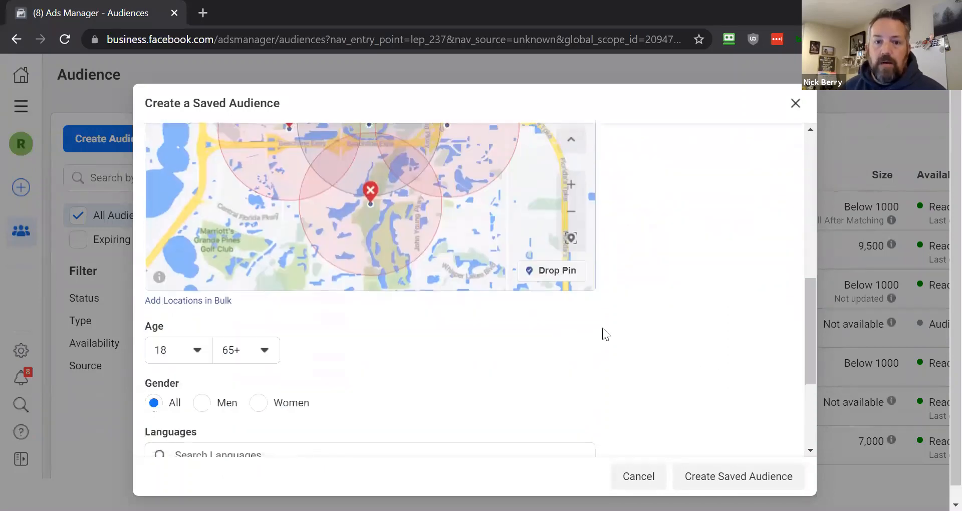
scroll(719, 270, "up", 5)
scroll(698, 330, "down", 3)
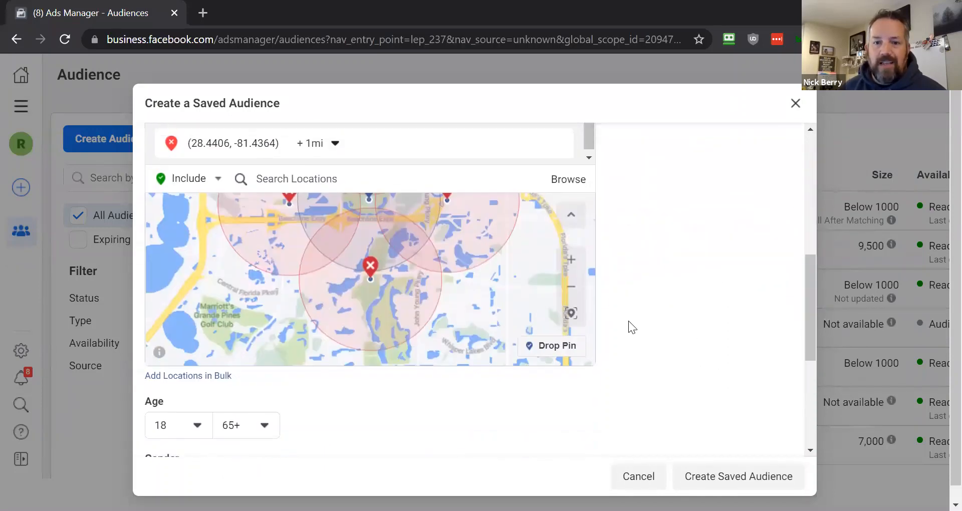
Examine on the map how the four excluded circles overlap the included area around the conference centre.
left_click_drag(488, 281, 558, 357)
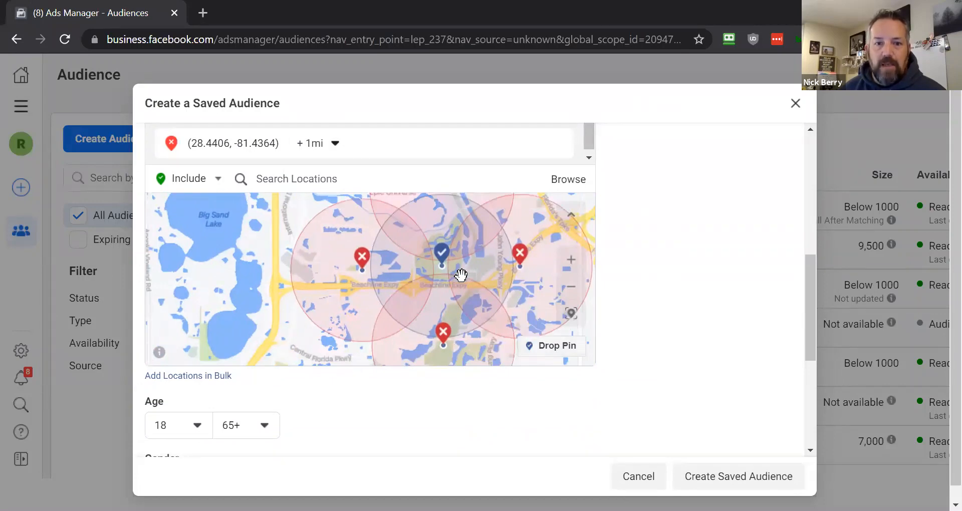
scroll(459, 275, "down", 3)
scroll(456, 275, "up", 2)
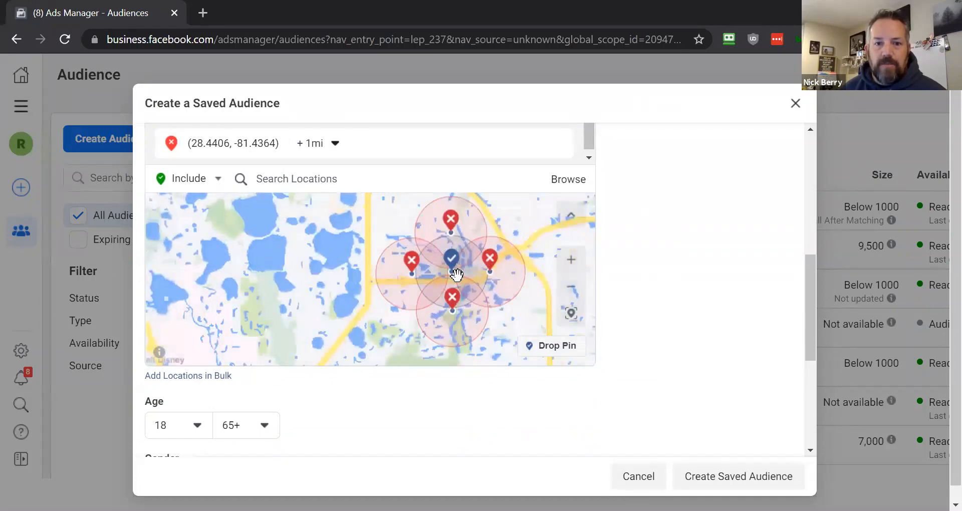
scroll(456, 275, "up", 2)
scroll(456, 274, "up", 2)
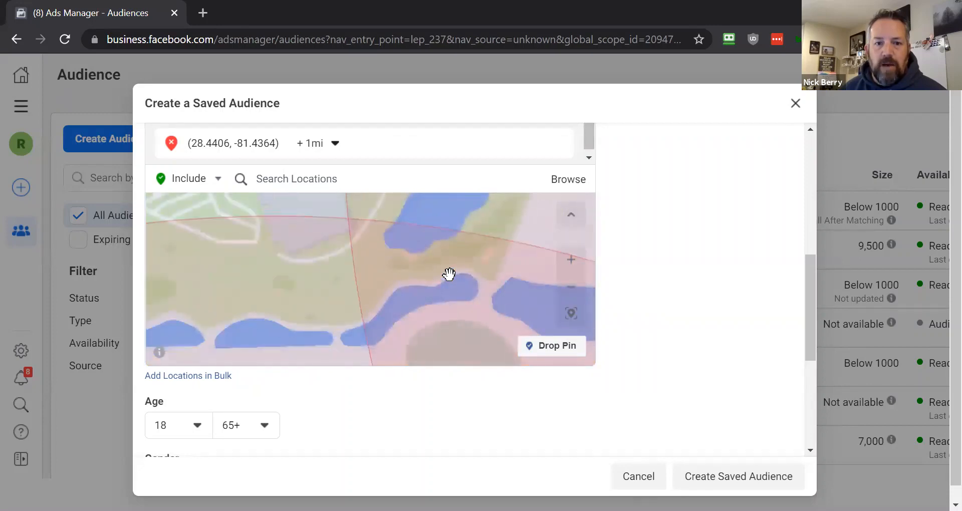
scroll(447, 274, "down", 4)
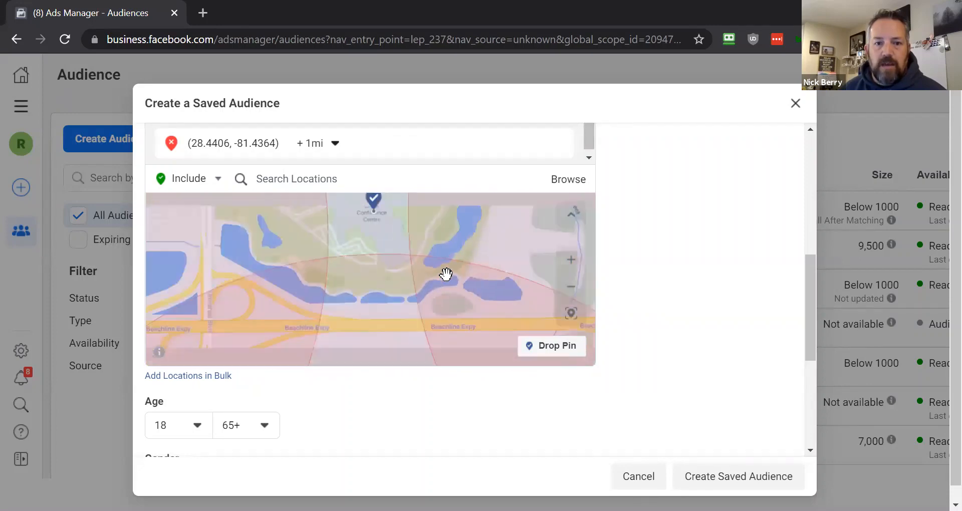
scroll(447, 274, "down", 3)
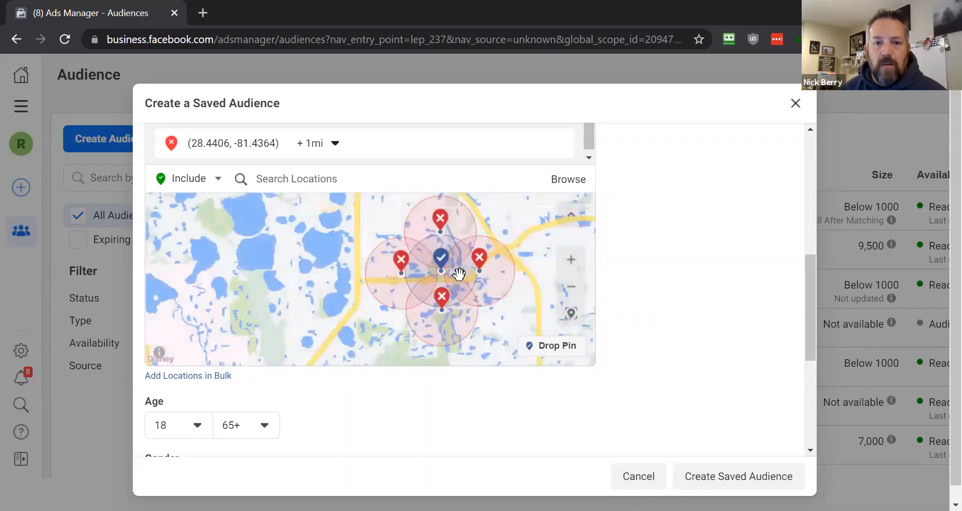
scroll(458, 273, "up", 3)
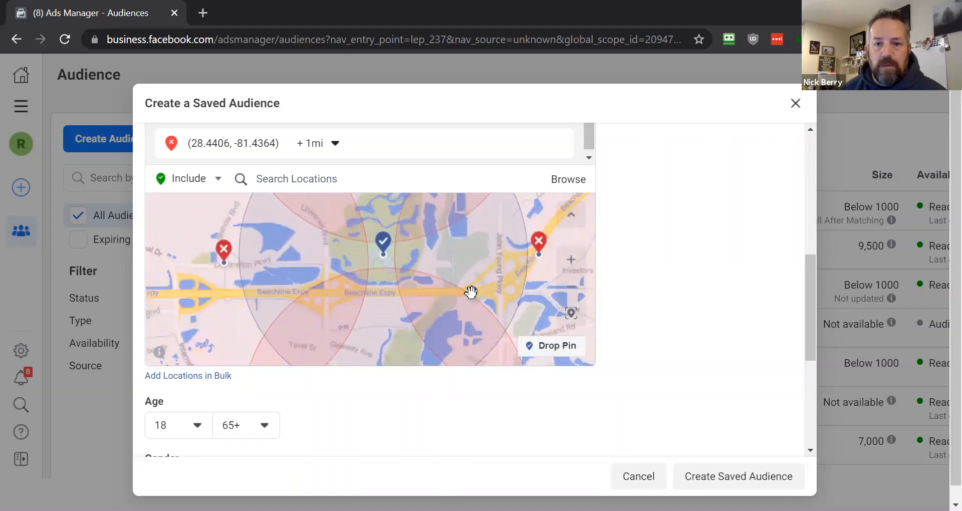
scroll(477, 292, "up", 1)
scroll(477, 289, "down", 2)
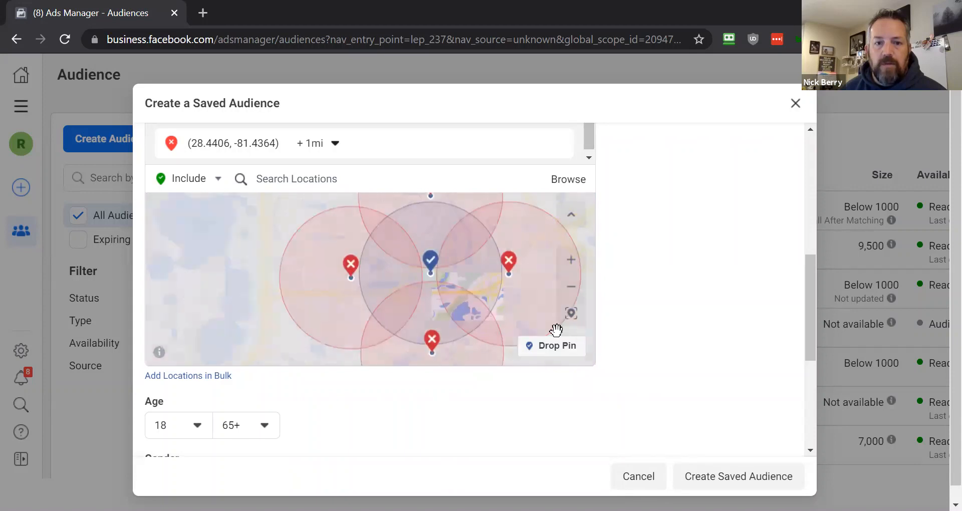
Delete the excluded pin south of the conference centre.
left_click_drag(471, 280, 477, 227)
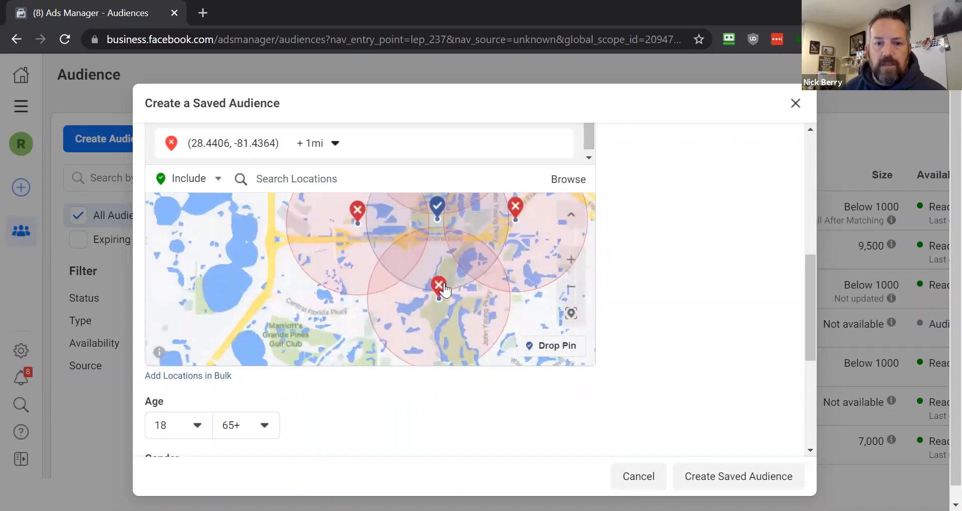
left_click(443, 282)
left_click(415, 227)
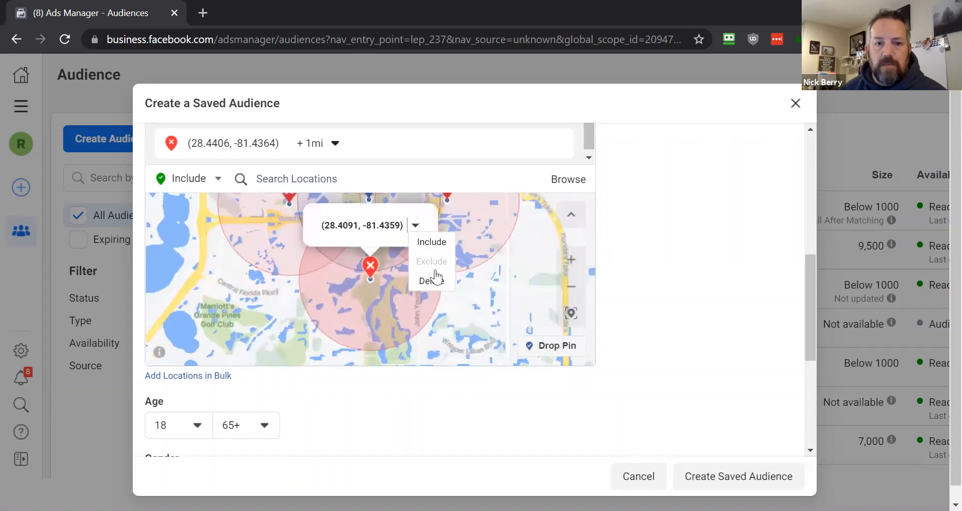
left_click(432, 279)
Drop a pin south of the conference centre, at about (28.4086, -81.4363), and give it a 1 mi radius.
left_click(532, 351)
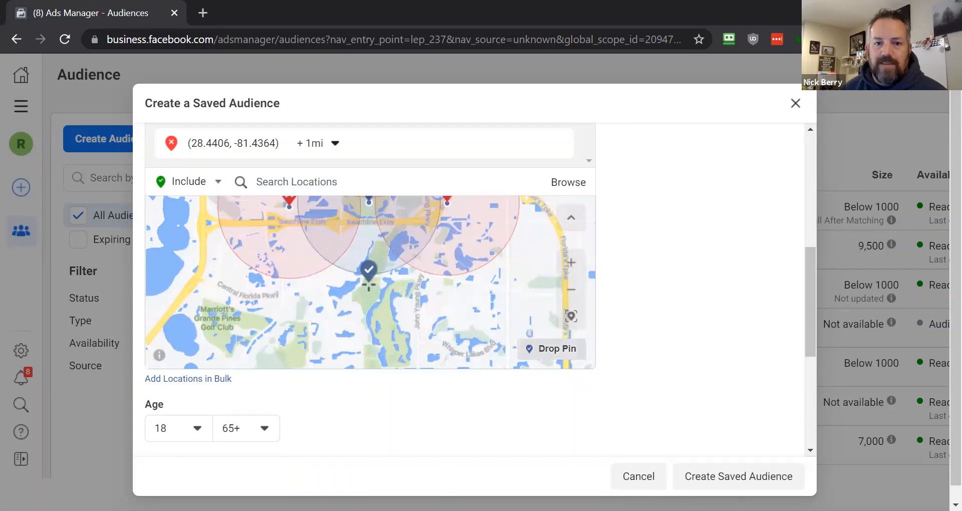
left_click(369, 284)
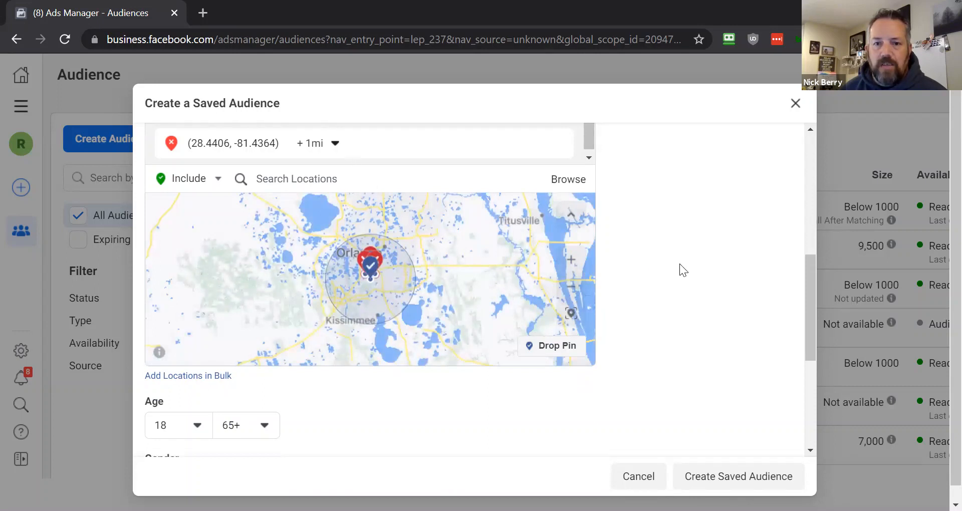
scroll(680, 264, "up", 3)
left_click(336, 151)
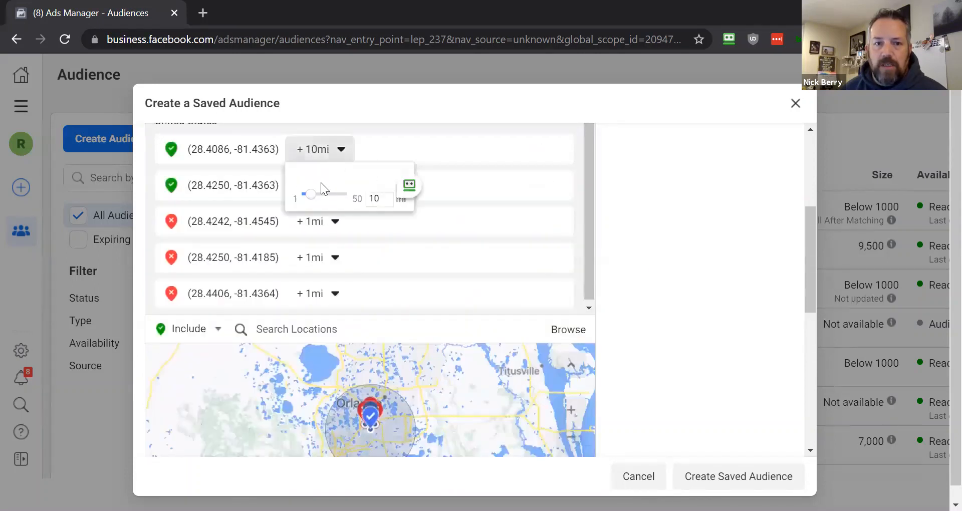
left_click_drag(321, 188, 300, 196)
left_click(660, 281)
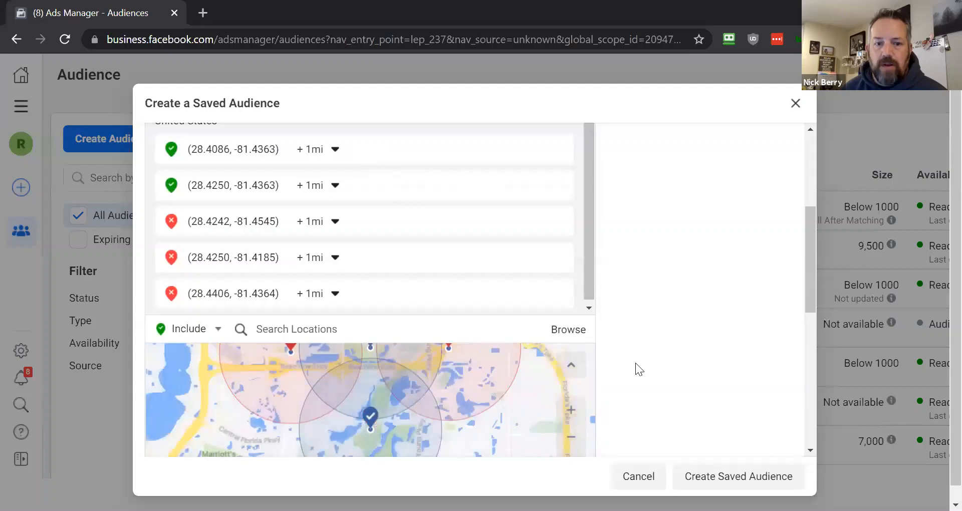
Change the new southern pin's area from an included to an excluded location.
scroll(664, 346, "down", 5)
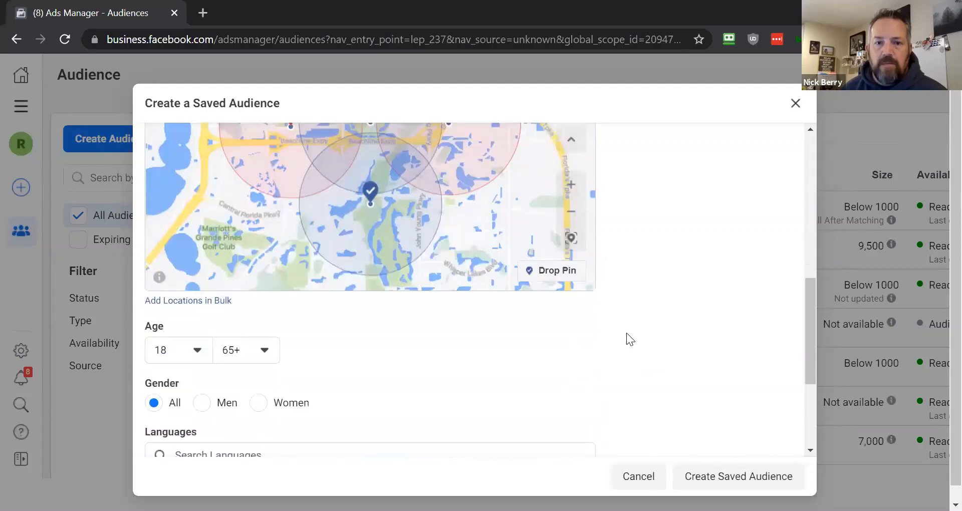
scroll(626, 333, "up", 4)
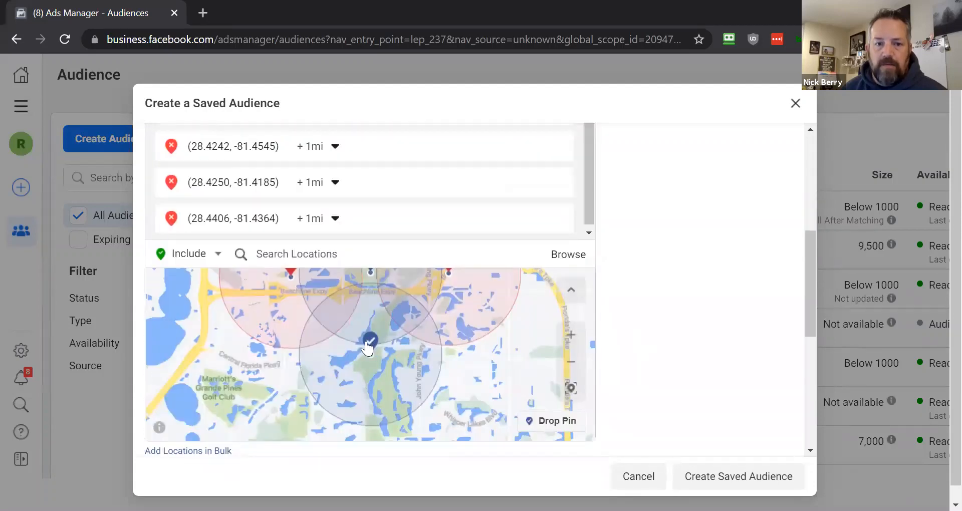
left_click(371, 345)
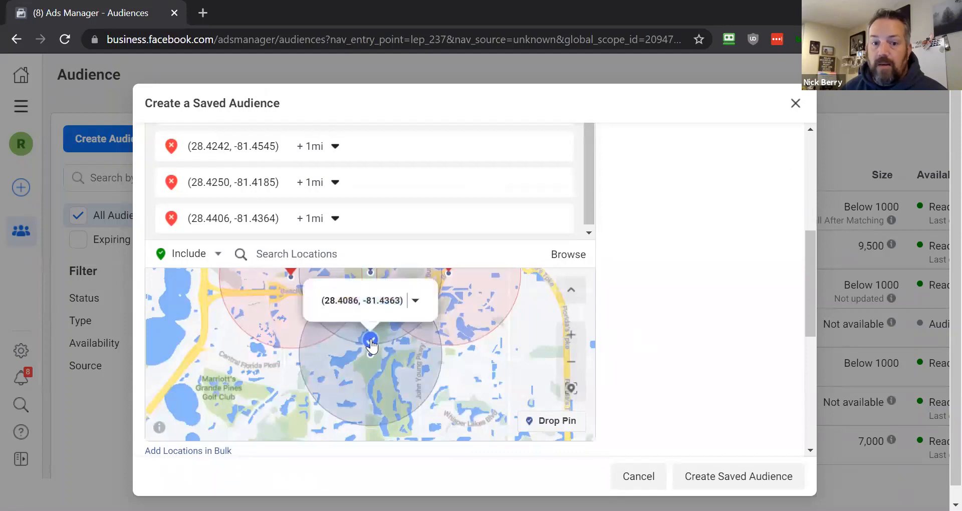
left_click(416, 301)
left_click(444, 337)
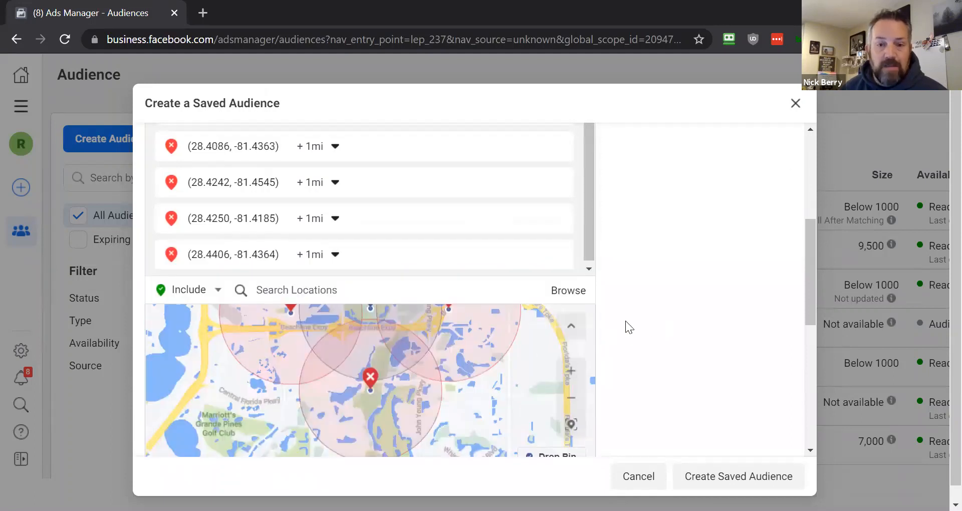
Inspect the remaining included area between the excluded circles around the conference centre on the map.
scroll(688, 299, "down", 4)
scroll(678, 298, "up", 2)
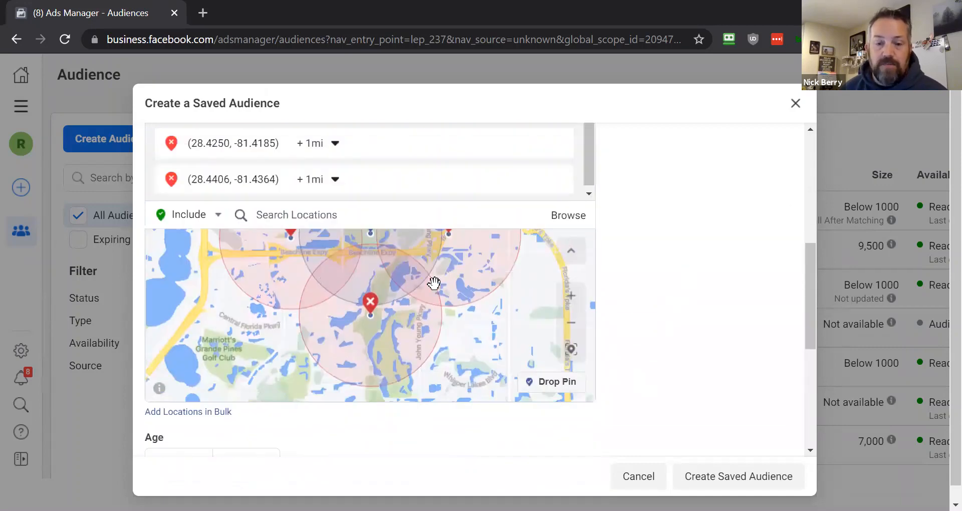
left_click_drag(443, 303, 494, 348)
scroll(468, 315, "up", 2)
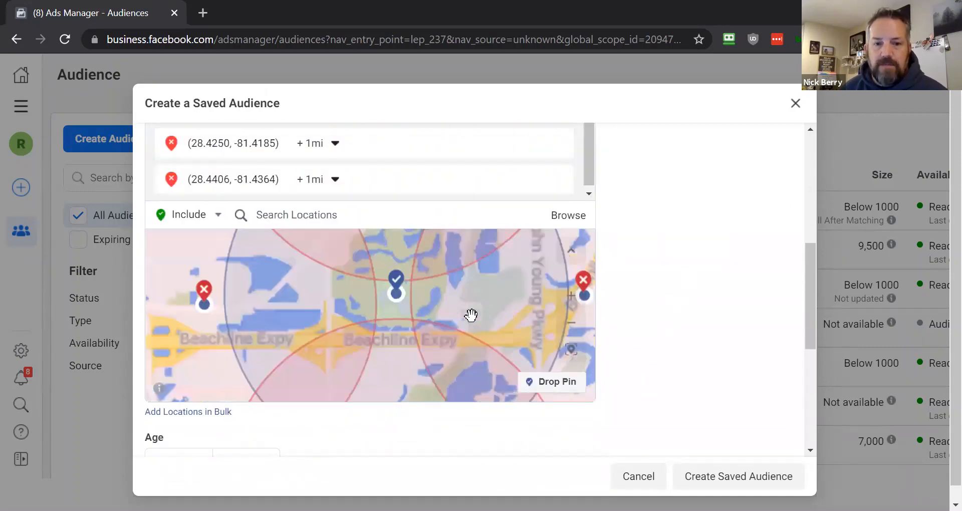